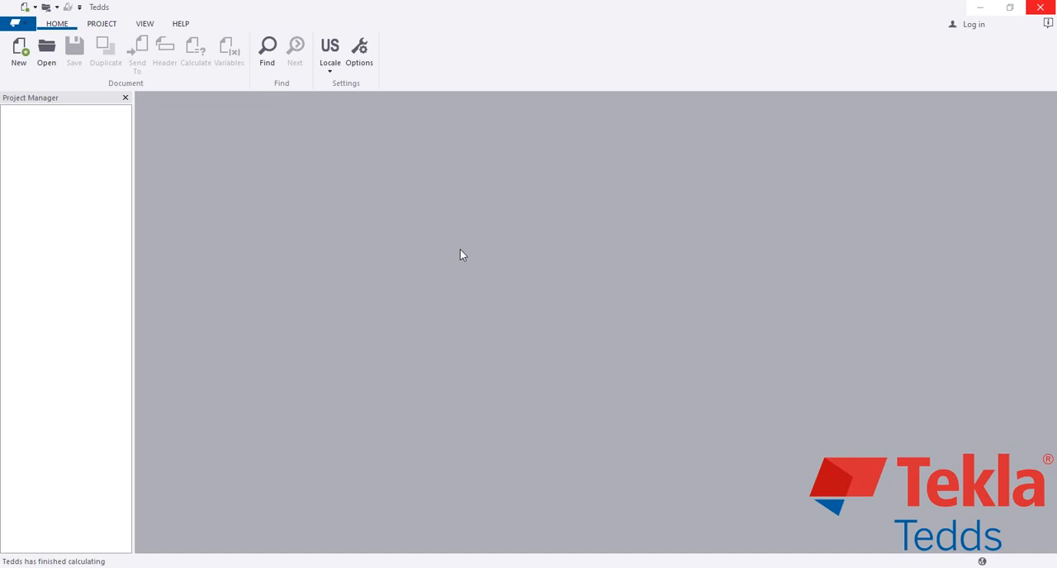
Step: Start a new calculation and choose RC one way slab design (ACI318) from the Concrete library group
{"action": "left_click", "coordinate": [19, 51]}
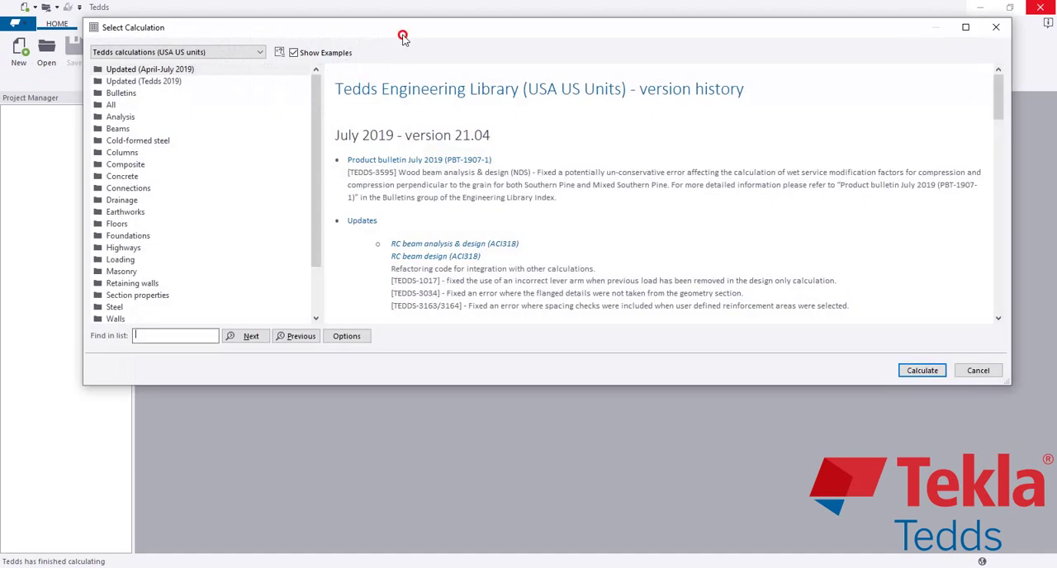
{"action": "mouse_move", "coordinate": [403, 36]}
{"action": "left_mouse_down"}
{"action": "mouse_move", "coordinate": [405, 140]}
{"action": "mouse_move", "coordinate": [416, 80]}
{"action": "left_mouse_up"}
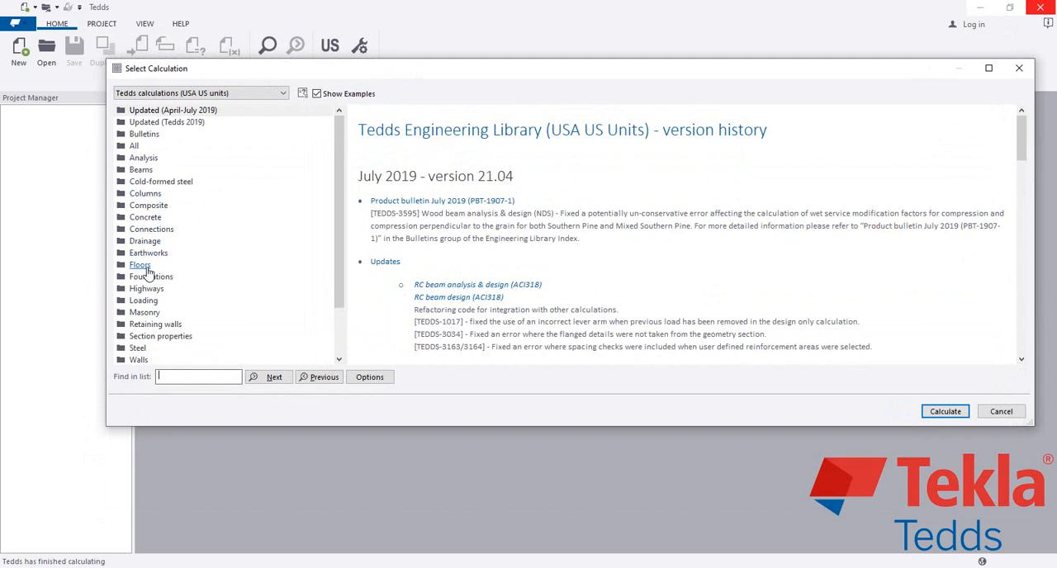
{"action": "double_click", "coordinate": [146, 217]}
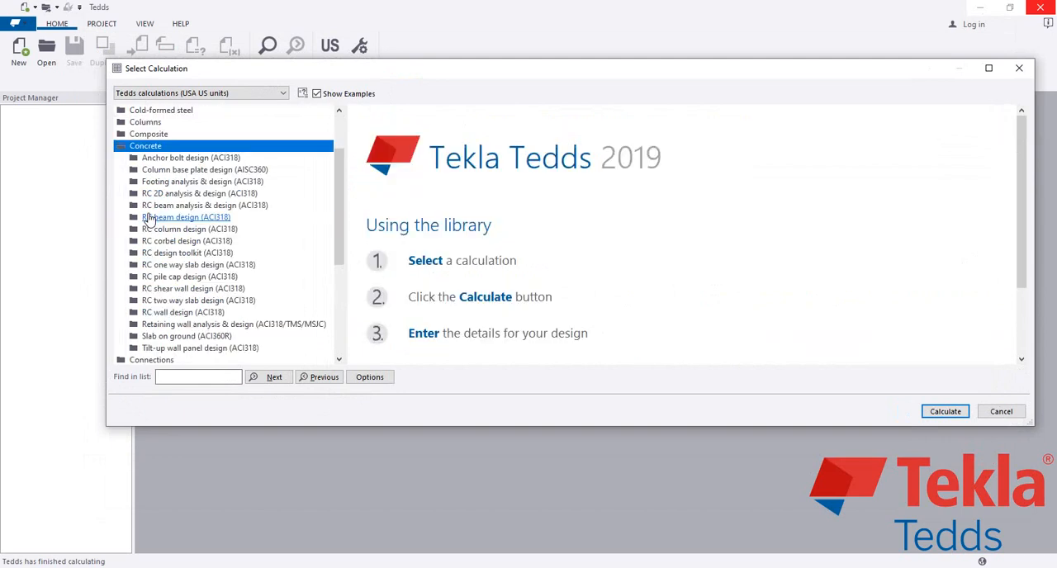
{"action": "double_click", "coordinate": [198, 264]}
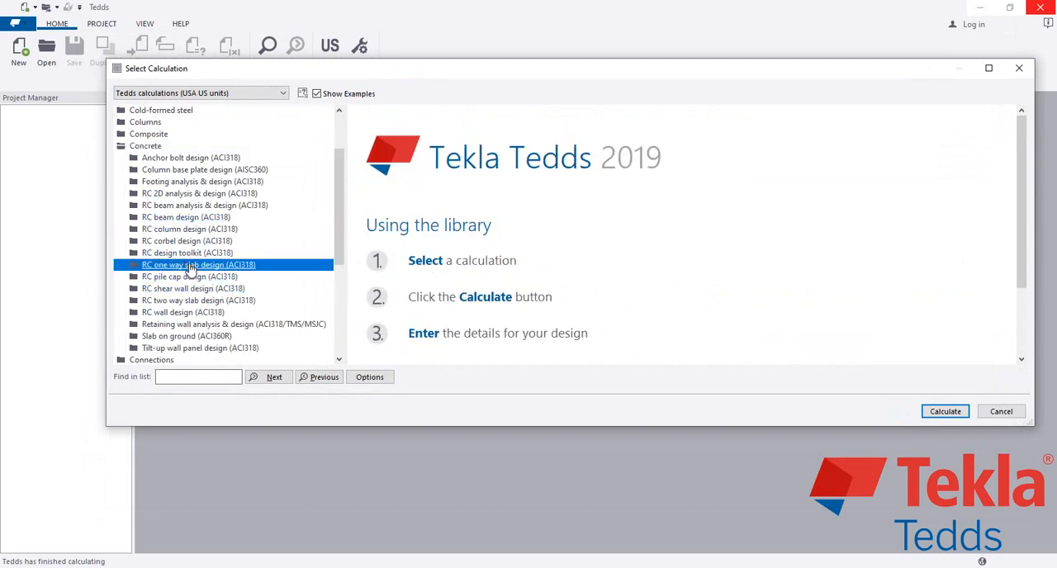
{"action": "scroll", "coordinate": [820, 288], "scroll_direction": "down", "scroll_amount": 5}
{"action": "scroll", "coordinate": [820, 289], "scroll_direction": "up", "scroll_amount": 5}
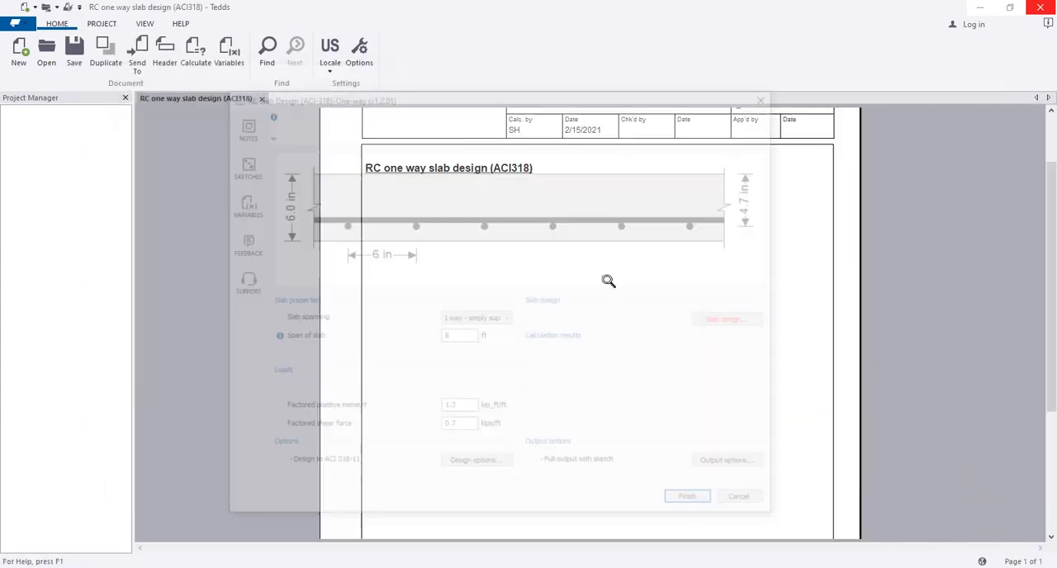
Step: Set slab spanning to 1 way - continuous and list the support condition choices
{"action": "left_click", "coordinate": [507, 319]}
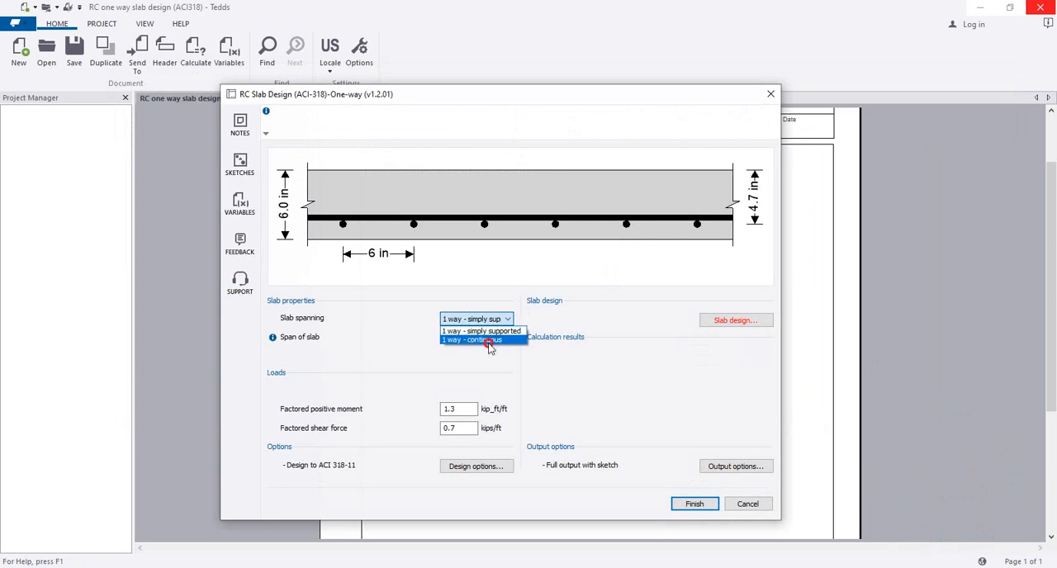
{"action": "left_click", "coordinate": [489, 341]}
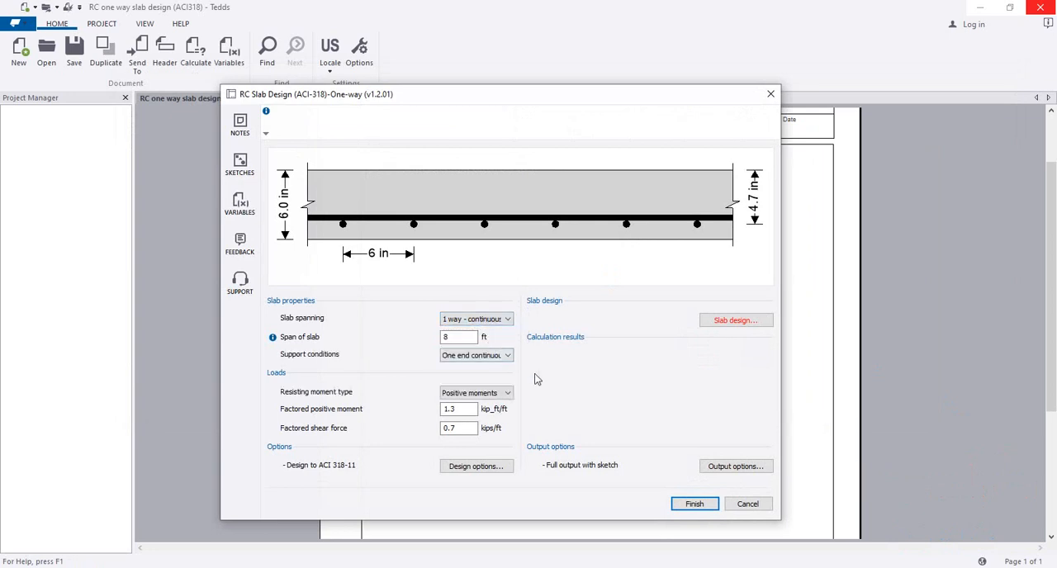
{"action": "left_click", "coordinate": [499, 355]}
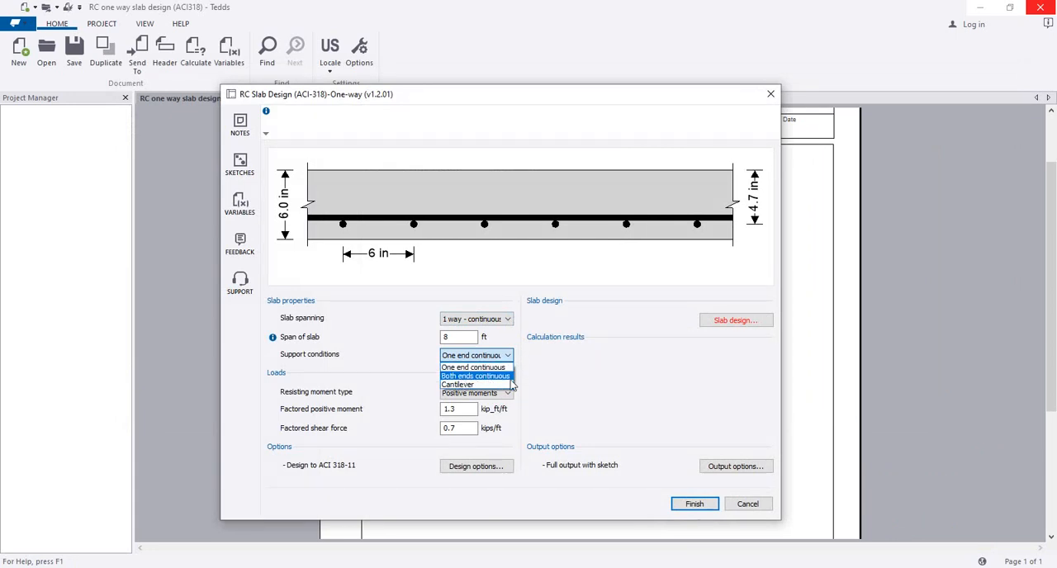
Step: Try cantilever support and toggle the resisting moment type between negative and positive moments
{"action": "left_click", "coordinate": [463, 385]}
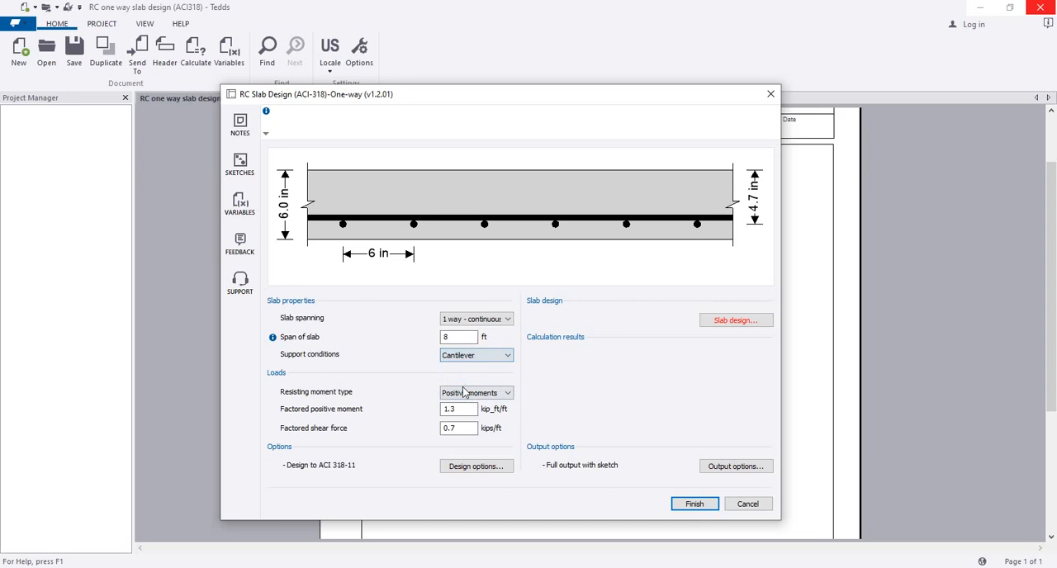
{"action": "left_click", "coordinate": [495, 393]}
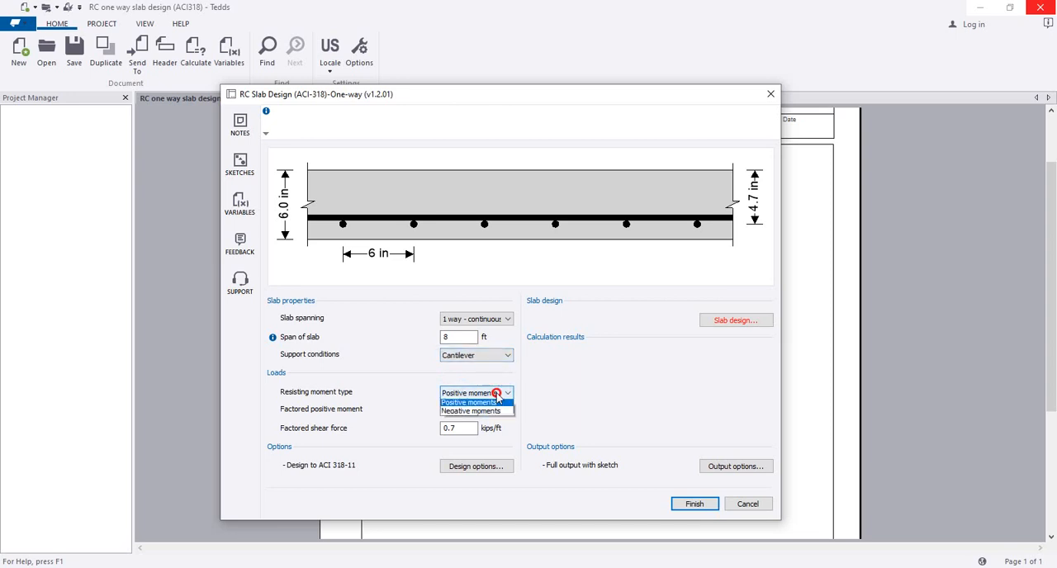
{"action": "left_click", "coordinate": [477, 410]}
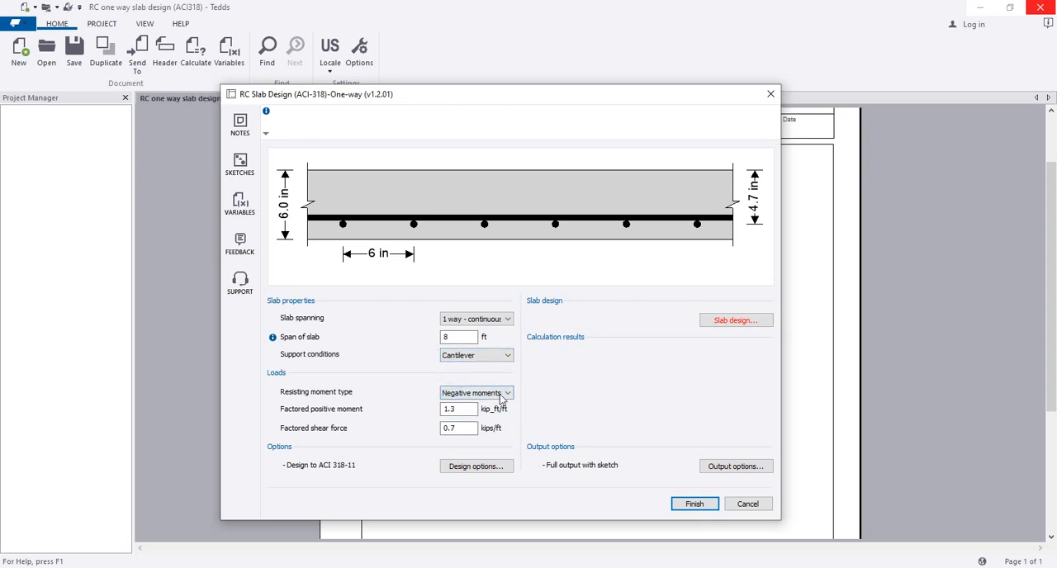
{"action": "left_click", "coordinate": [502, 393]}
{"action": "left_click", "coordinate": [487, 403]}
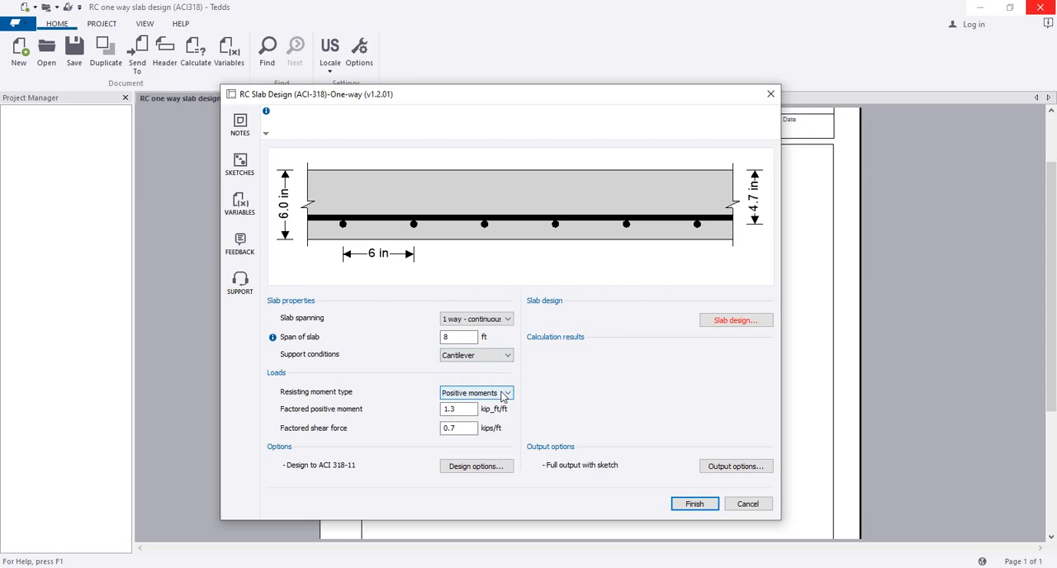
{"action": "left_click", "coordinate": [502, 393]}
{"action": "left_click", "coordinate": [499, 413]}
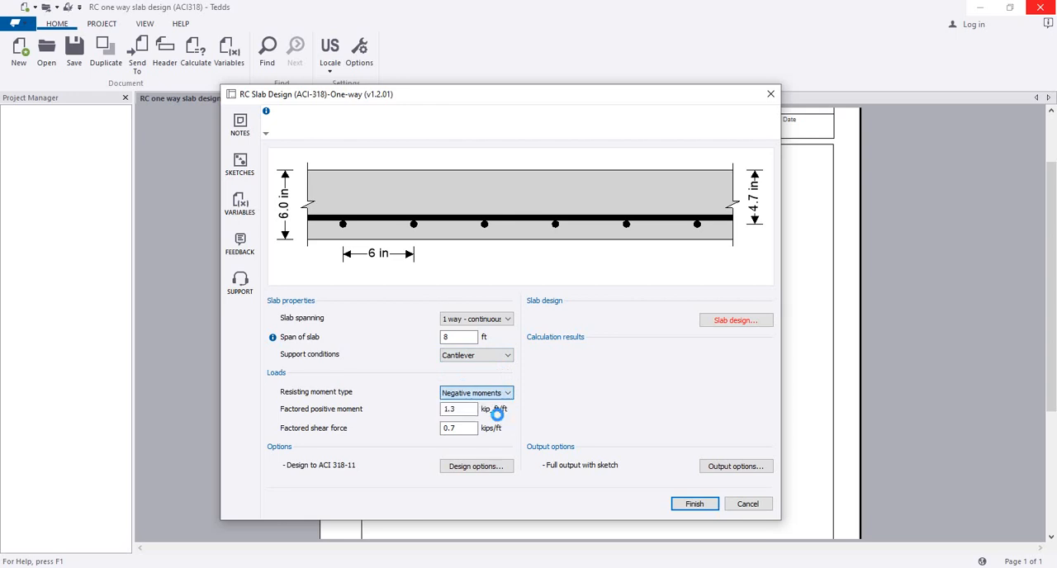
{"action": "left_click", "coordinate": [505, 393]}
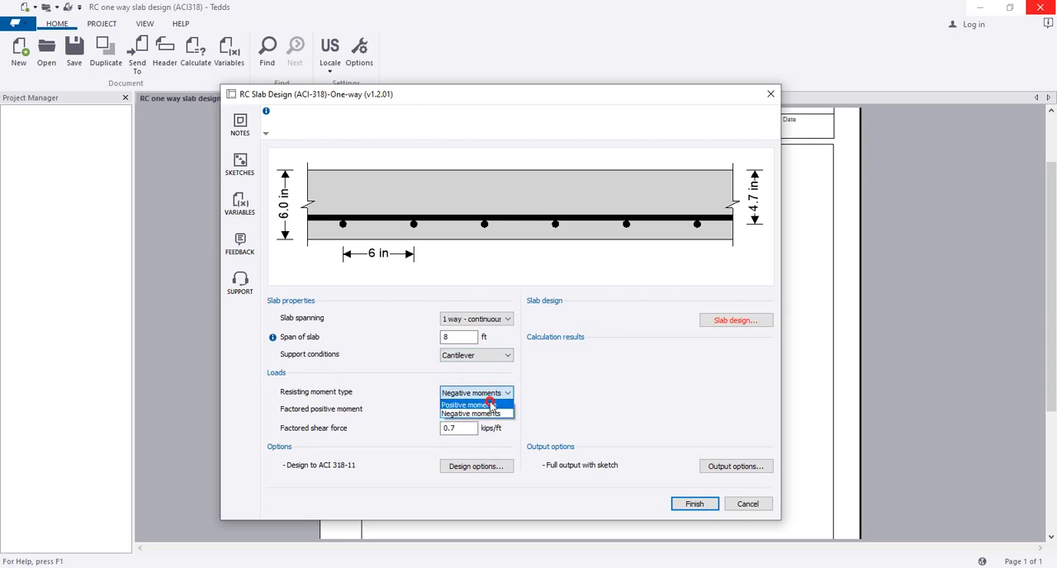
{"action": "left_click", "coordinate": [475, 404]}
Step: Make both slab ends continuous, keep positive moments and review the moment and shear values
{"action": "left_click", "coordinate": [502, 357]}
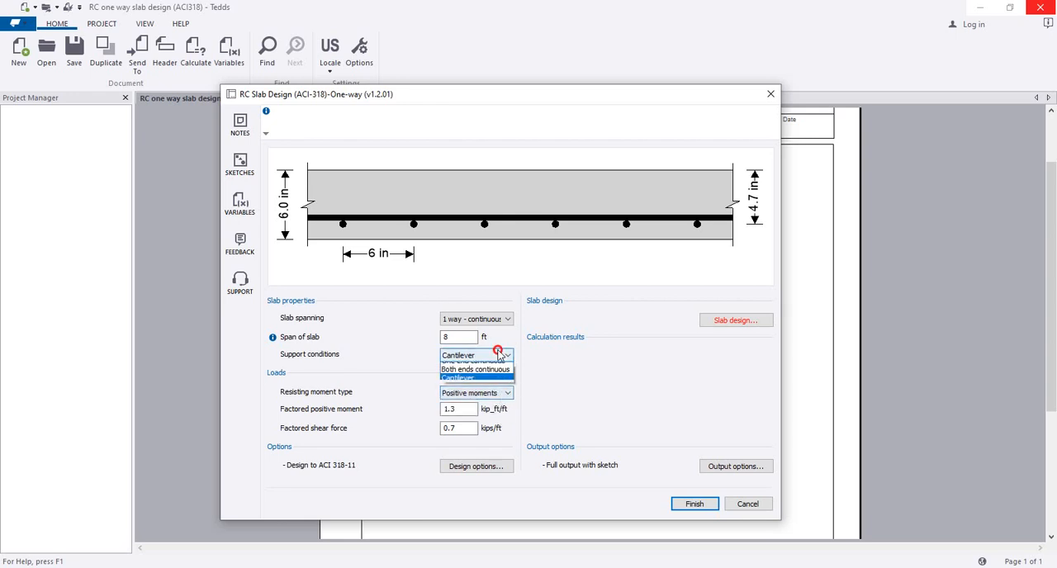
{"action": "left_click", "coordinate": [495, 378]}
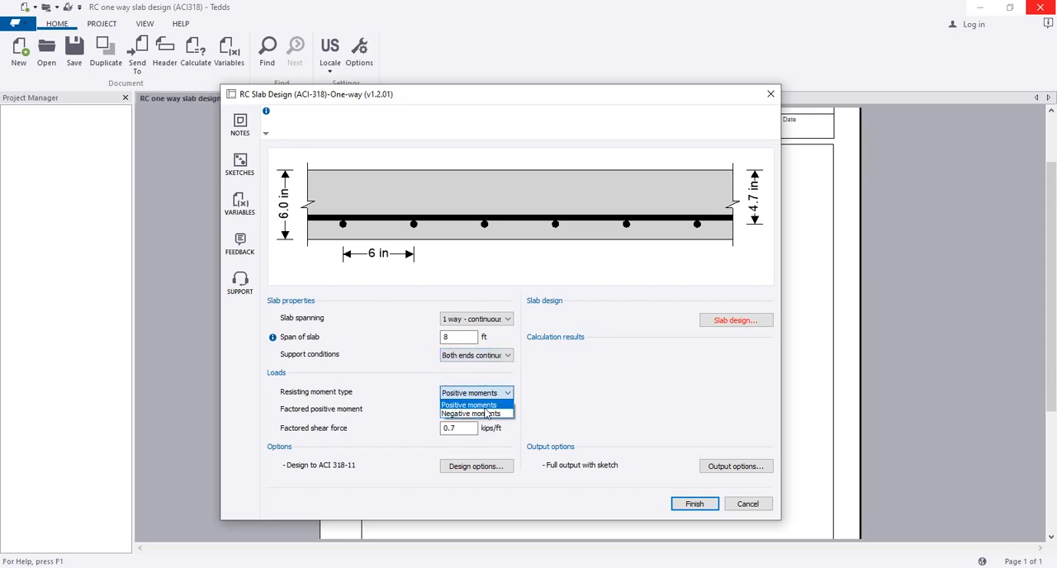
{"action": "left_click", "coordinate": [546, 415]}
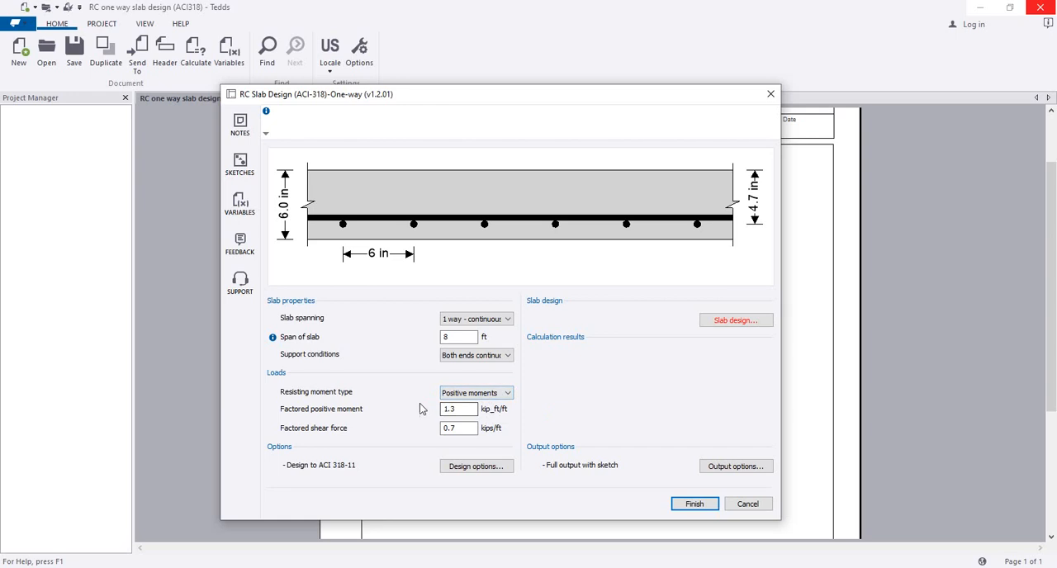
{"action": "left_click", "coordinate": [468, 410]}
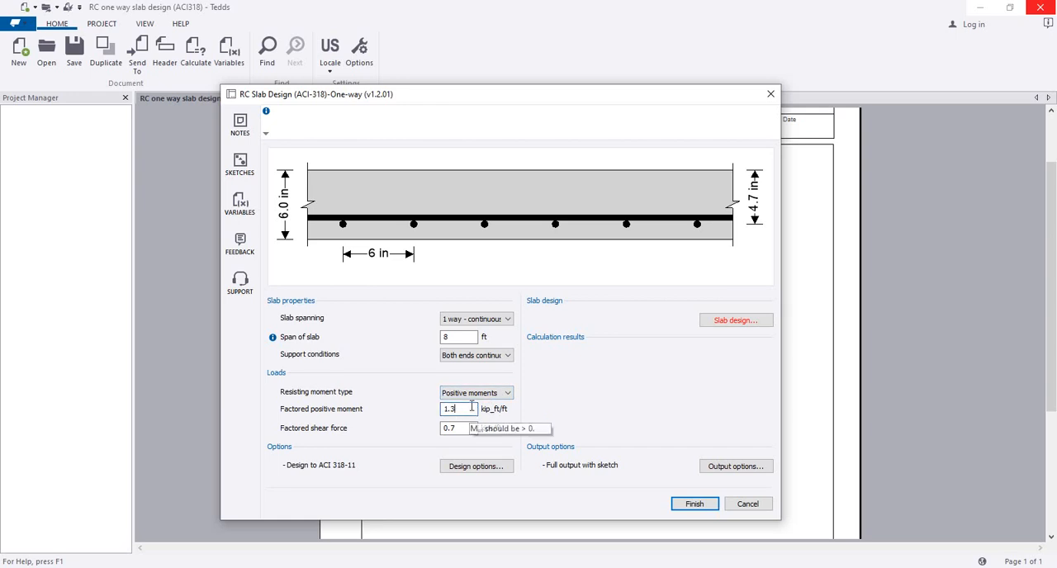
{"action": "left_click", "coordinate": [476, 393]}
{"action": "left_click", "coordinate": [427, 399]}
{"action": "left_click", "coordinate": [462, 428]}
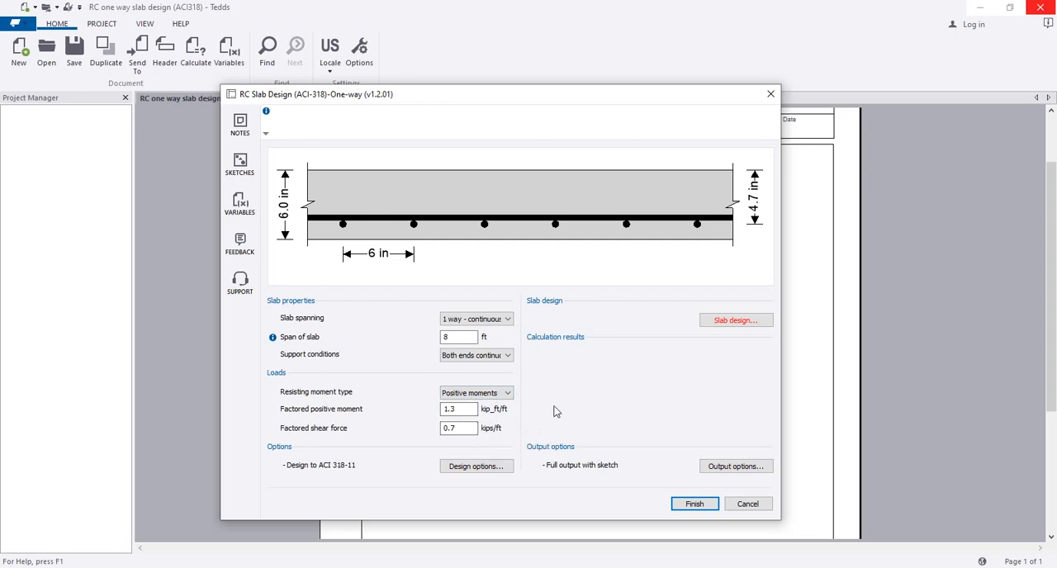
Step: Keep positive moments and enter factored positive moment 1.3 kip_ft/ft and shear force 0.7 kips/ft
{"action": "left_click", "coordinate": [476, 393]}
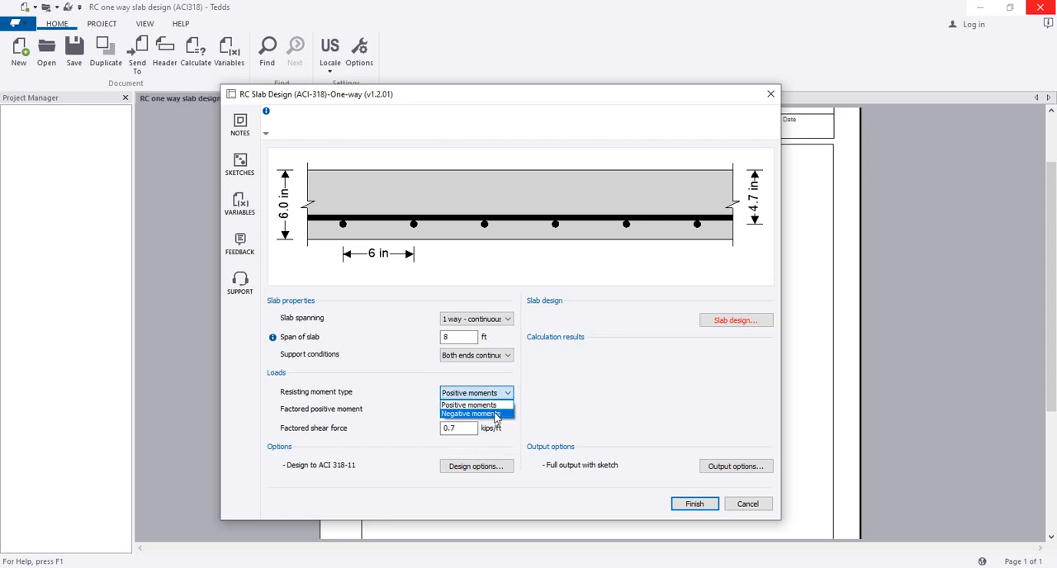
{"action": "left_click", "coordinate": [587, 414]}
{"action": "left_click", "coordinate": [475, 393]}
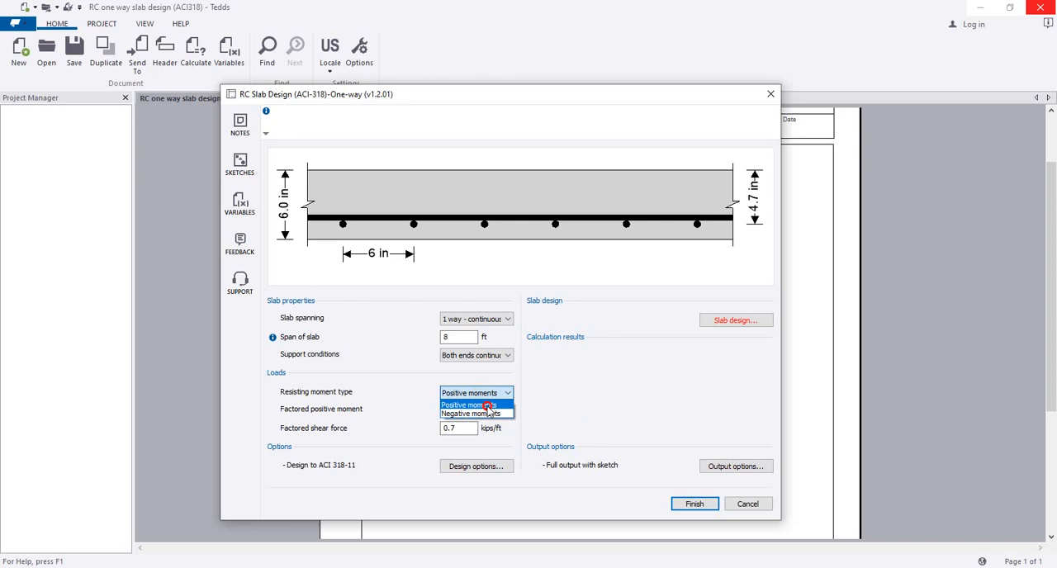
{"action": "left_click", "coordinate": [488, 406]}
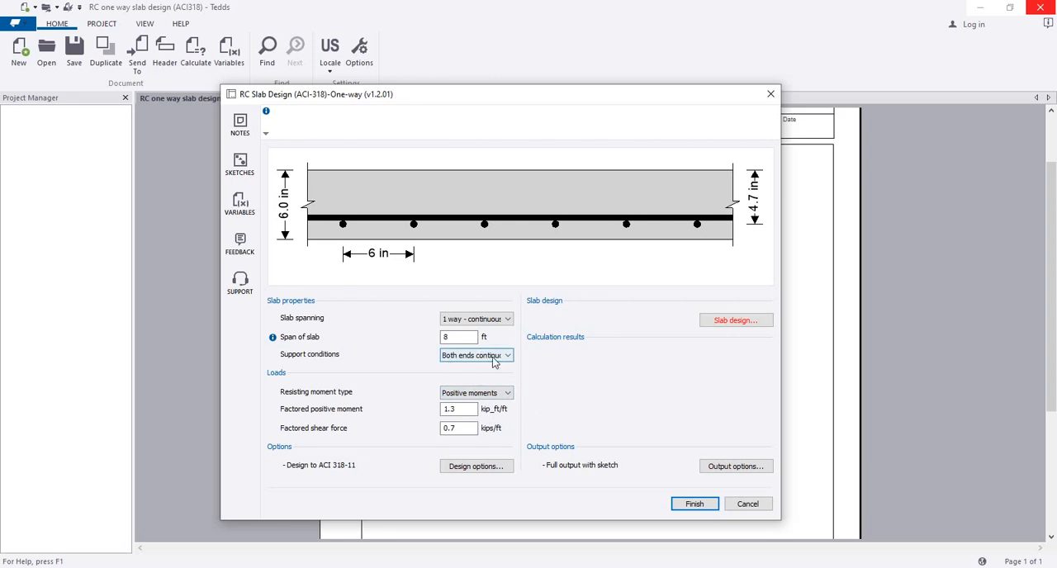
{"action": "left_click", "coordinate": [463, 409]}
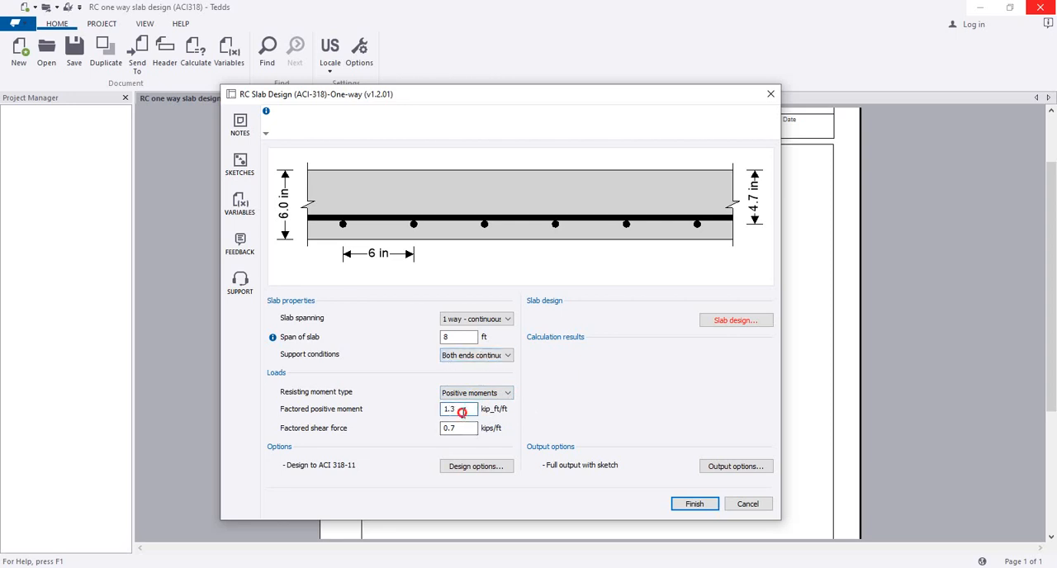
{"action": "left_click_drag", "start_coordinate": [462, 411], "coordinate": [430, 413]}
{"action": "left_click_drag", "start_coordinate": [464, 428], "coordinate": [444, 431]}
{"action": "type", "text": "0.7"}
Step: In the slab design page, set slab thickness 4 in and clear cover 0.75 in
{"action": "left_click", "coordinate": [735, 320]}
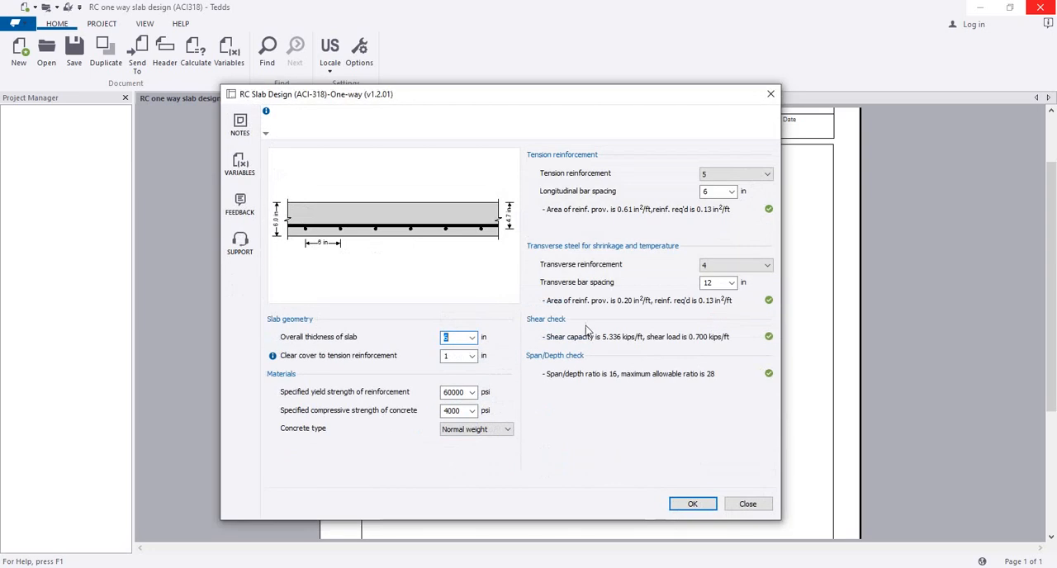
{"action": "left_click", "coordinate": [471, 338]}
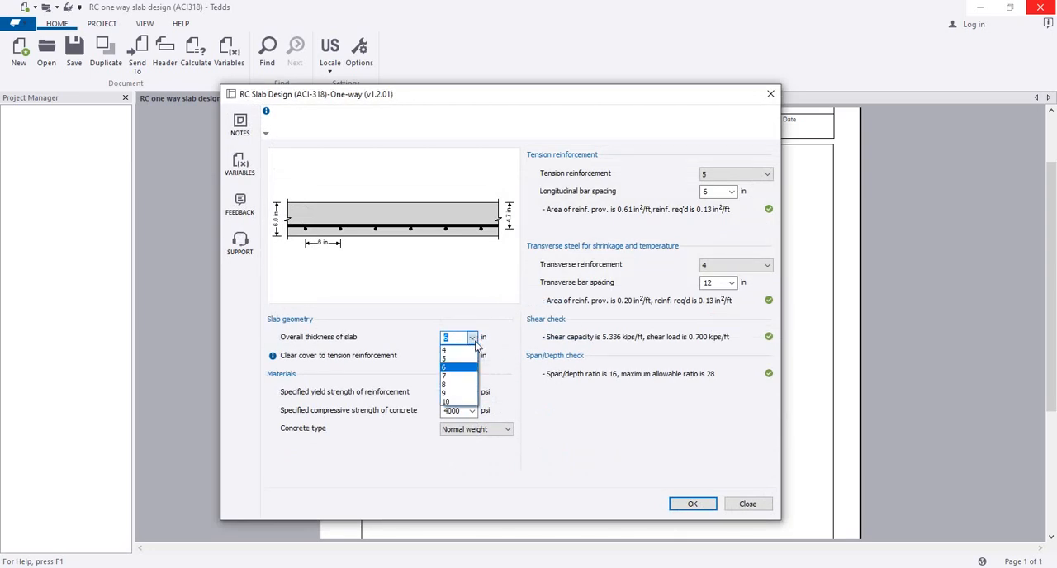
{"action": "left_click", "coordinate": [343, 343]}
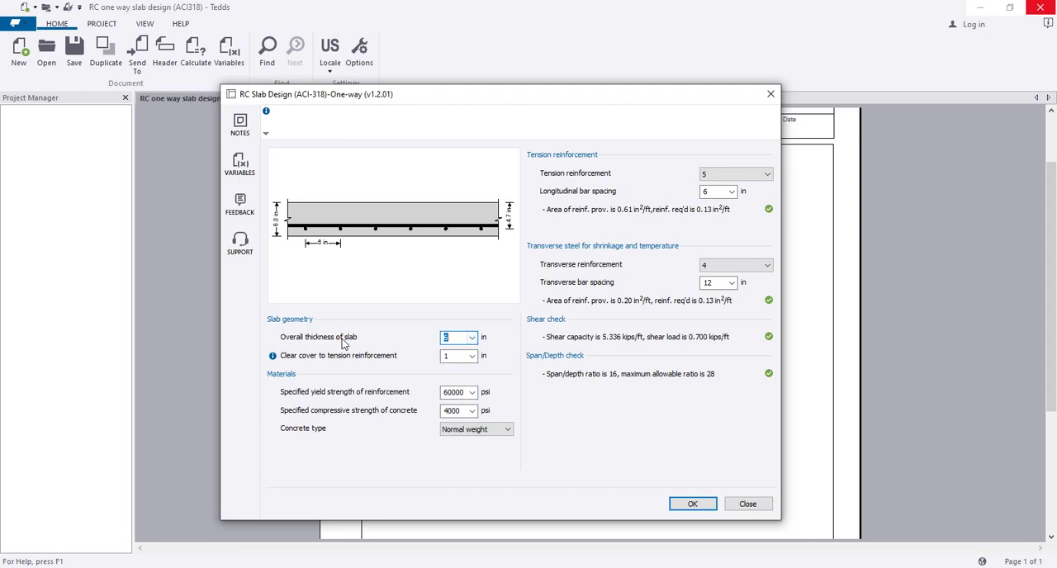
{"action": "left_click", "coordinate": [471, 338]}
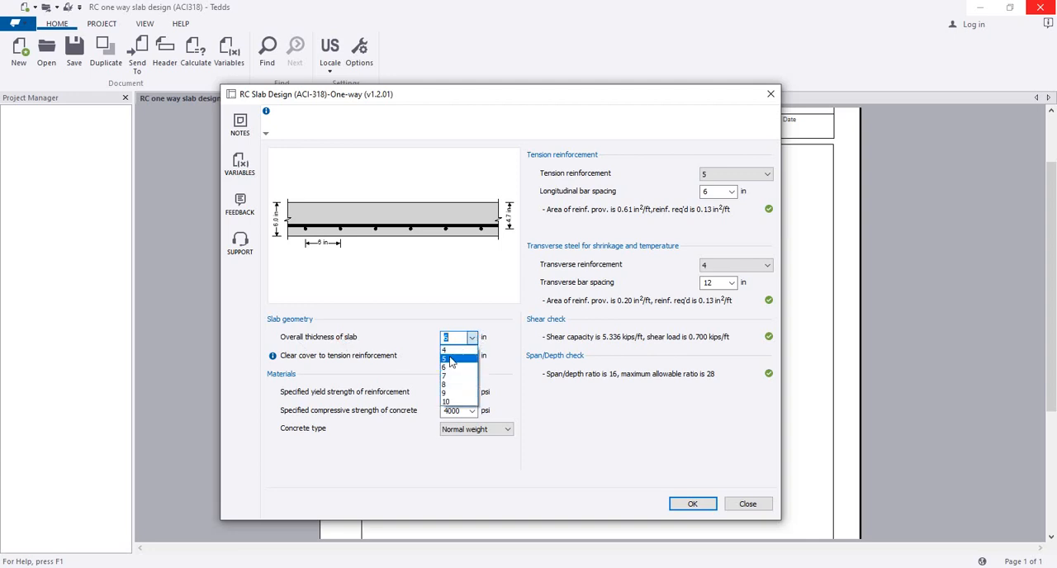
{"action": "left_click", "coordinate": [455, 352]}
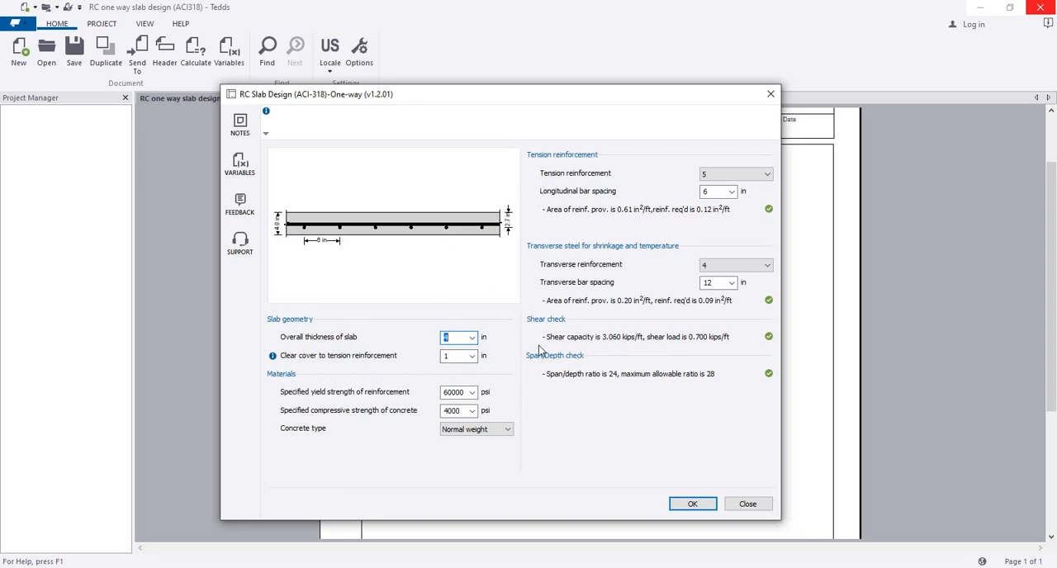
{"action": "left_click", "coordinate": [472, 355]}
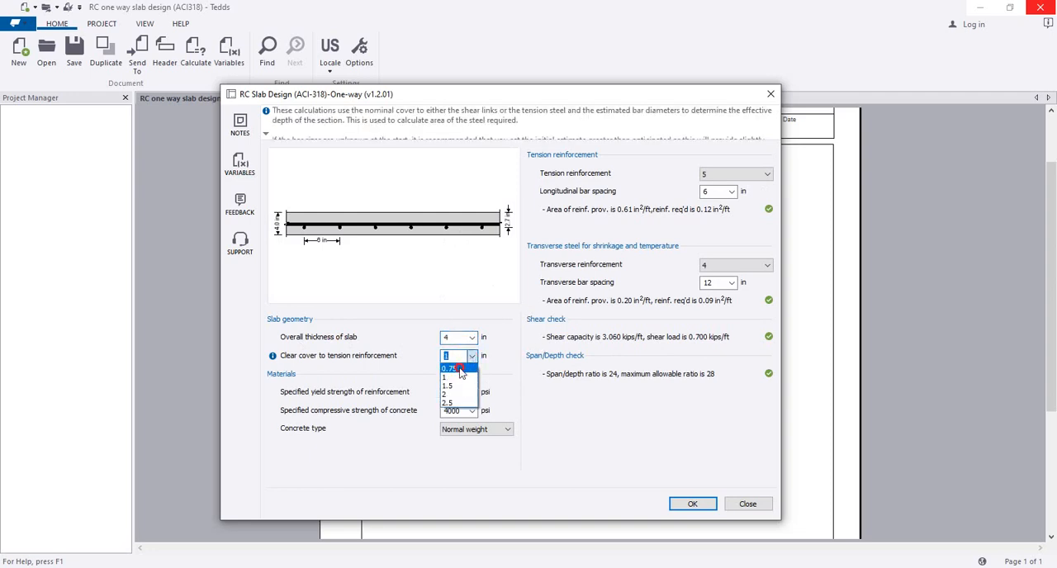
{"action": "left_click", "coordinate": [454, 369]}
{"action": "left_click", "coordinate": [472, 356]}
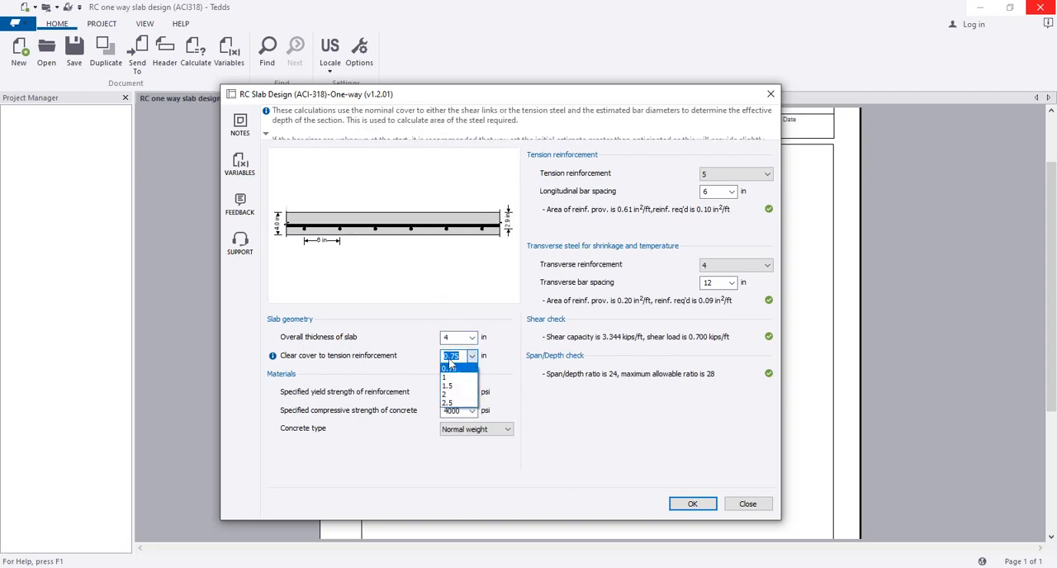
{"action": "left_click", "coordinate": [532, 361]}
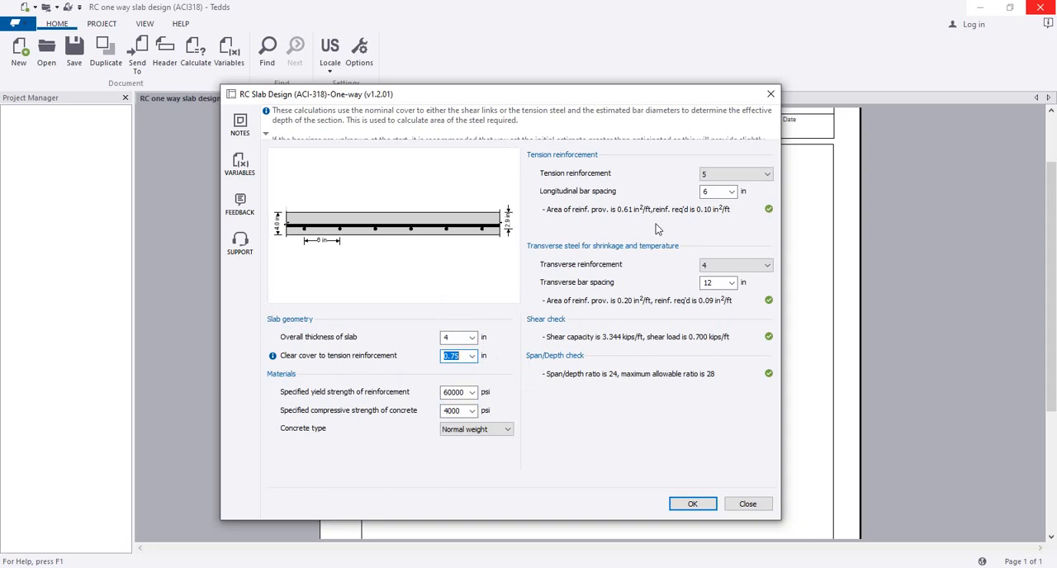
{"action": "mouse_move", "coordinate": [612, 94]}
{"action": "left_mouse_down"}
{"action": "mouse_move", "coordinate": [890, 320]}
{"action": "mouse_move", "coordinate": [914, 234]}
{"action": "left_mouse_up"}
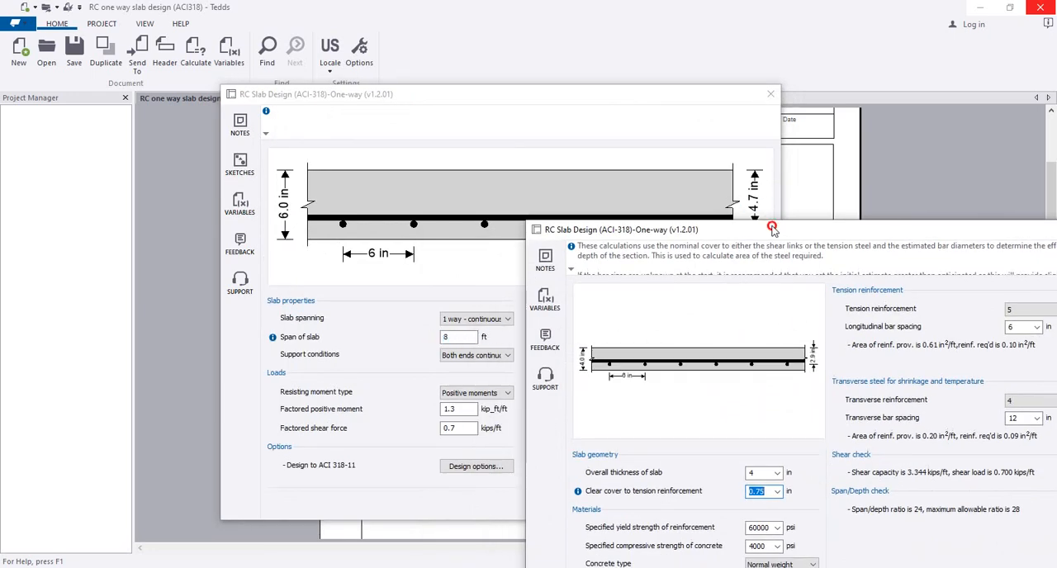
{"action": "mouse_move", "coordinate": [773, 228]}
{"action": "left_mouse_down"}
{"action": "mouse_move", "coordinate": [489, 102]}
{"action": "mouse_move", "coordinate": [489, 90]}
{"action": "left_mouse_up"}
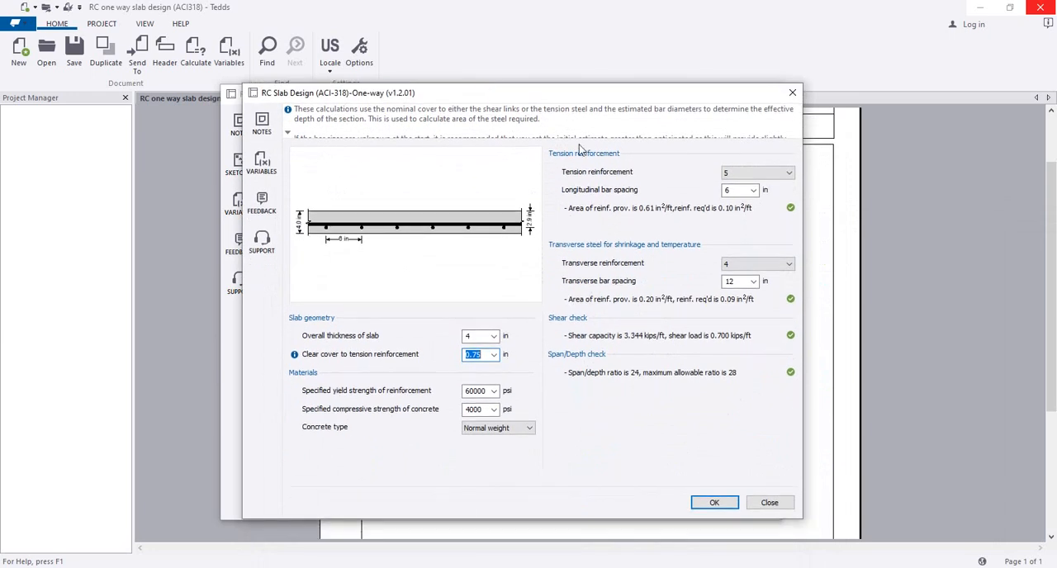
Step: Set size 3 tension bars at 8 in and size 3 transverse bars at 10 in spacing
{"action": "left_click", "coordinate": [758, 172]}
{"action": "left_click", "coordinate": [728, 186]}
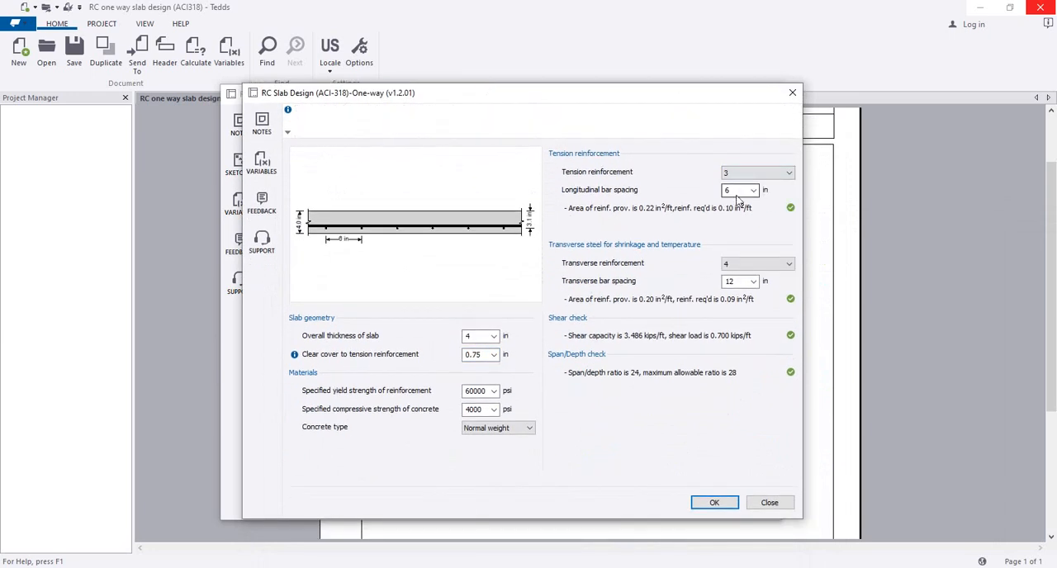
{"action": "left_click", "coordinate": [753, 190]}
{"action": "left_click", "coordinate": [734, 223]}
{"action": "left_click", "coordinate": [753, 190]}
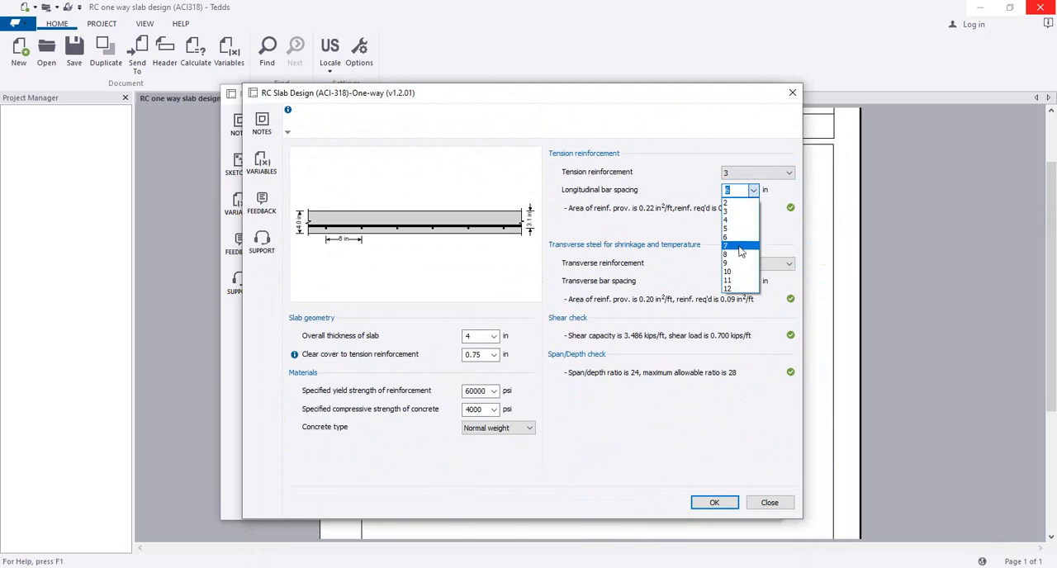
{"action": "left_click", "coordinate": [739, 256]}
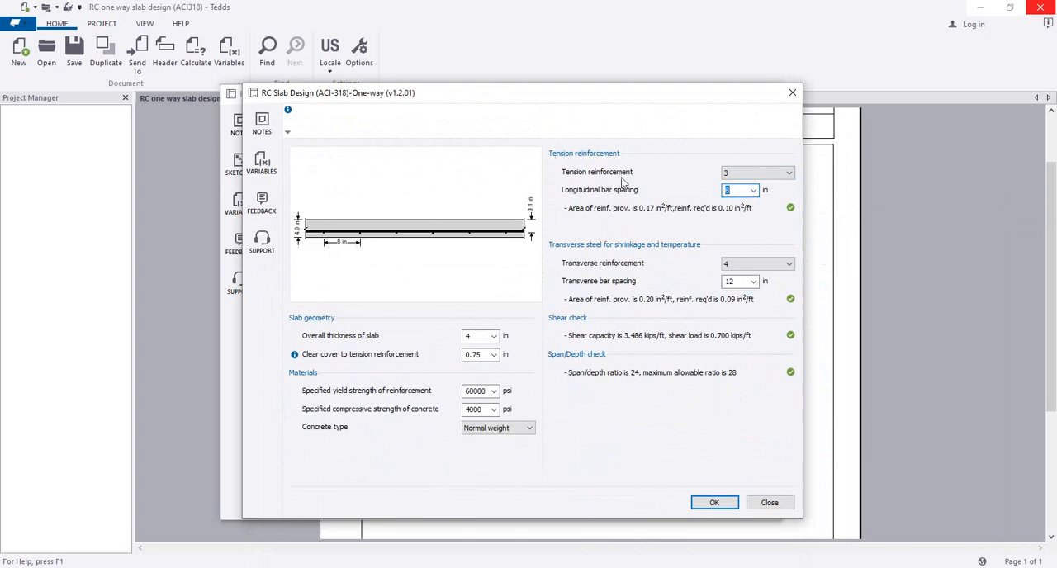
{"action": "left_click", "coordinate": [757, 263]}
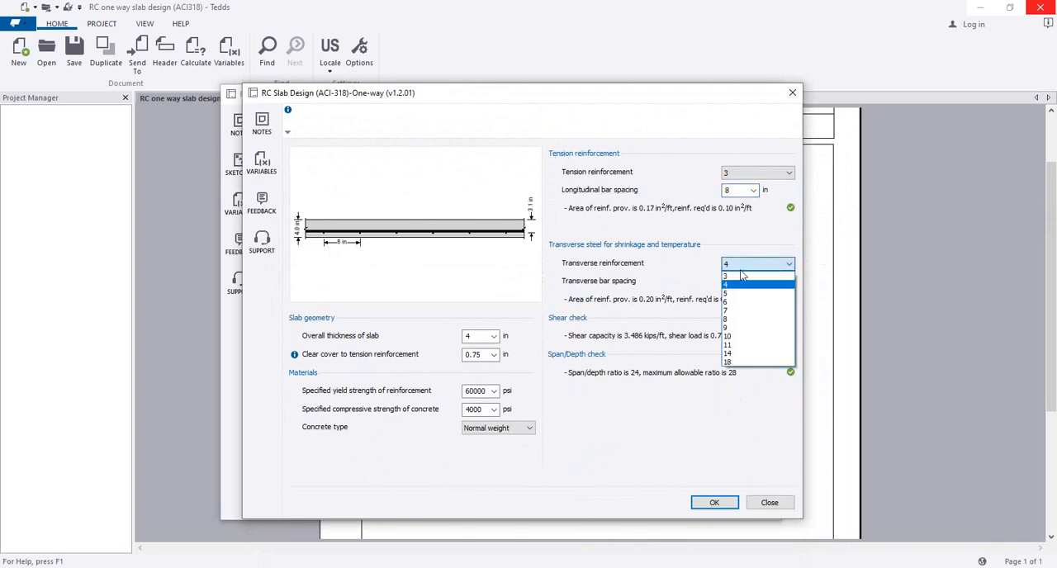
{"action": "left_click", "coordinate": [736, 278]}
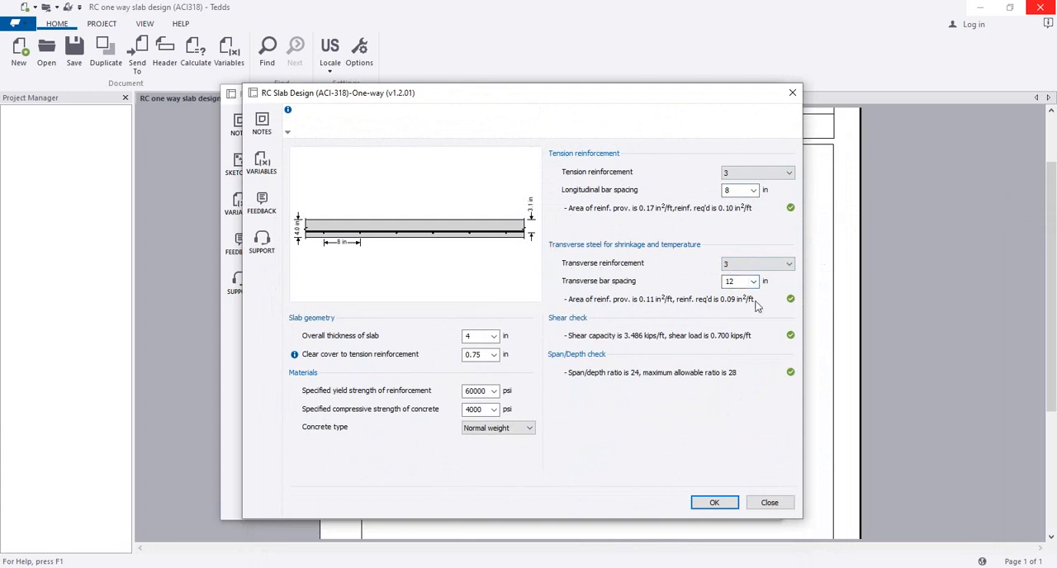
{"action": "left_click", "coordinate": [753, 282]}
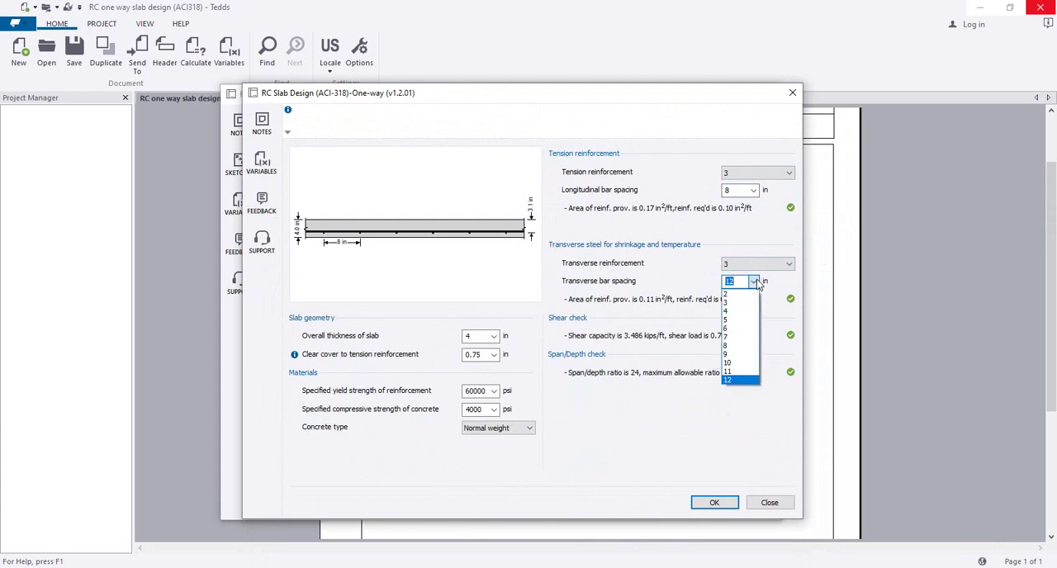
{"action": "left_click", "coordinate": [746, 363]}
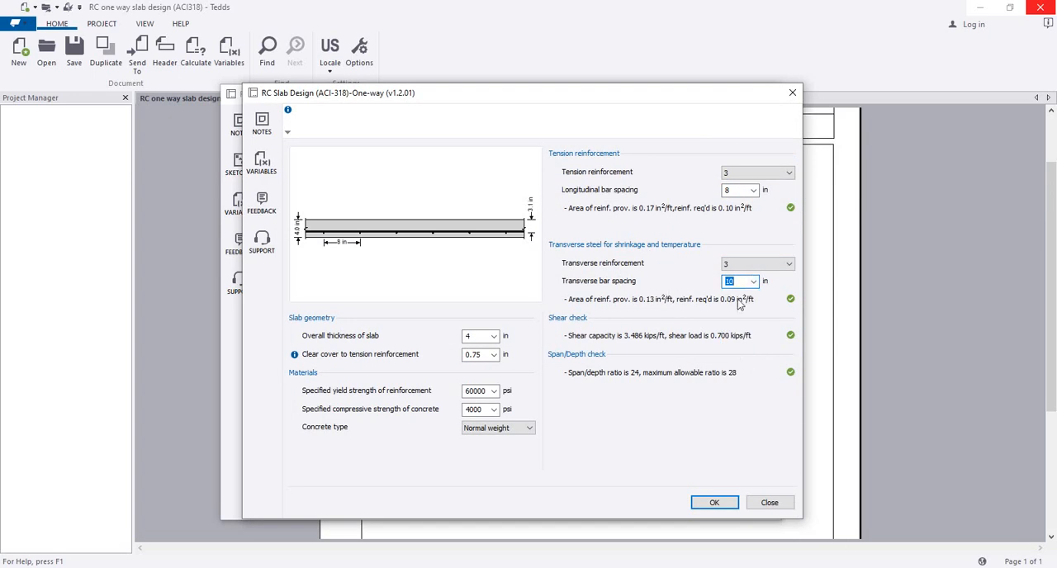
{"action": "double_click", "coordinate": [732, 193]}
Step: Set concrete compressive strength to 3000 psi and accept the slab design settings
{"action": "left_click", "coordinate": [493, 409]}
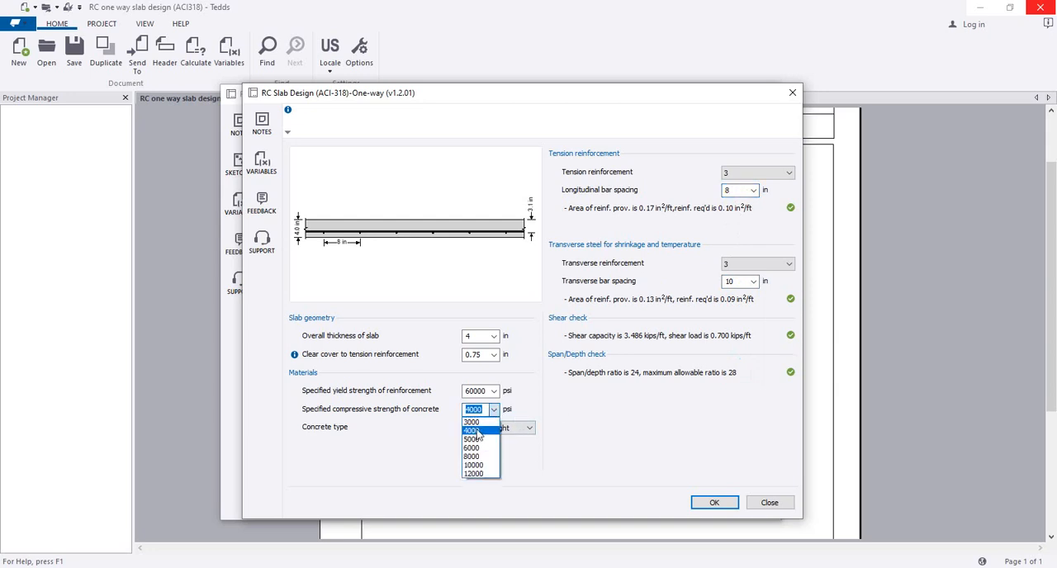
{"action": "left_click", "coordinate": [479, 435]}
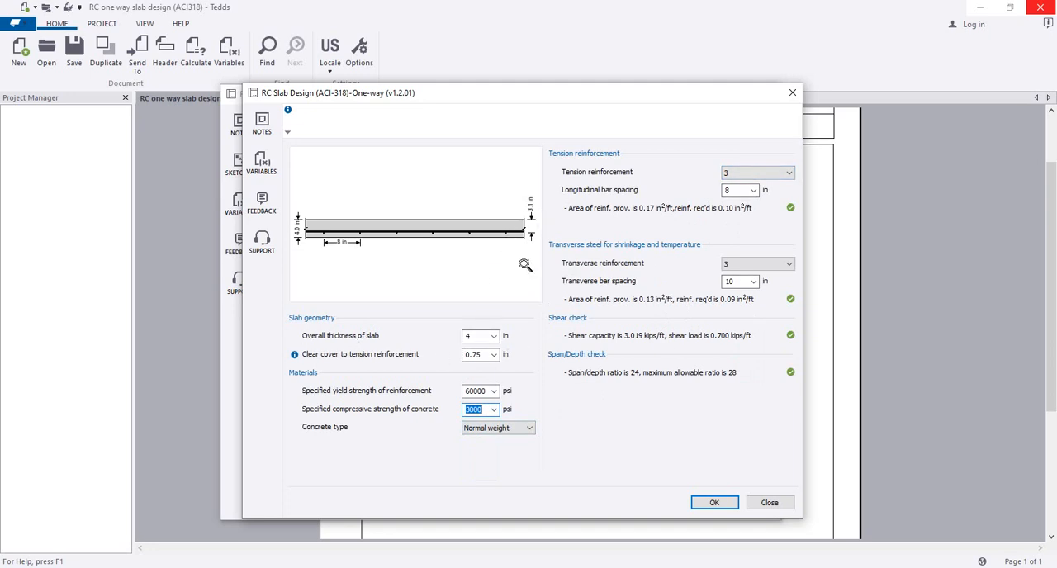
{"action": "left_click", "coordinate": [714, 502]}
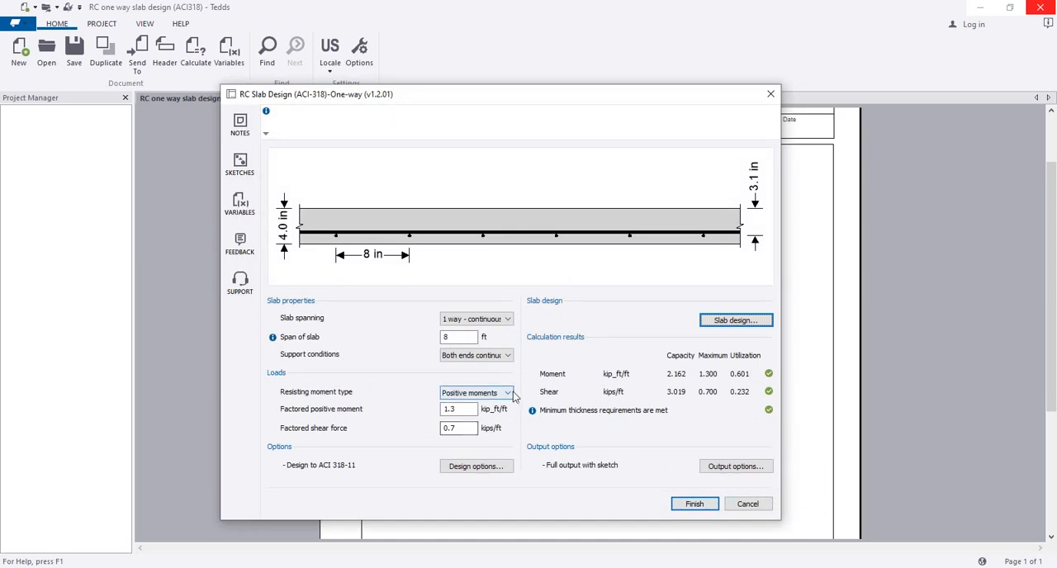
Step: Switch the resisting moment type to negative moments and enter the slab design page
{"action": "left_click", "coordinate": [476, 392]}
{"action": "left_click", "coordinate": [471, 414]}
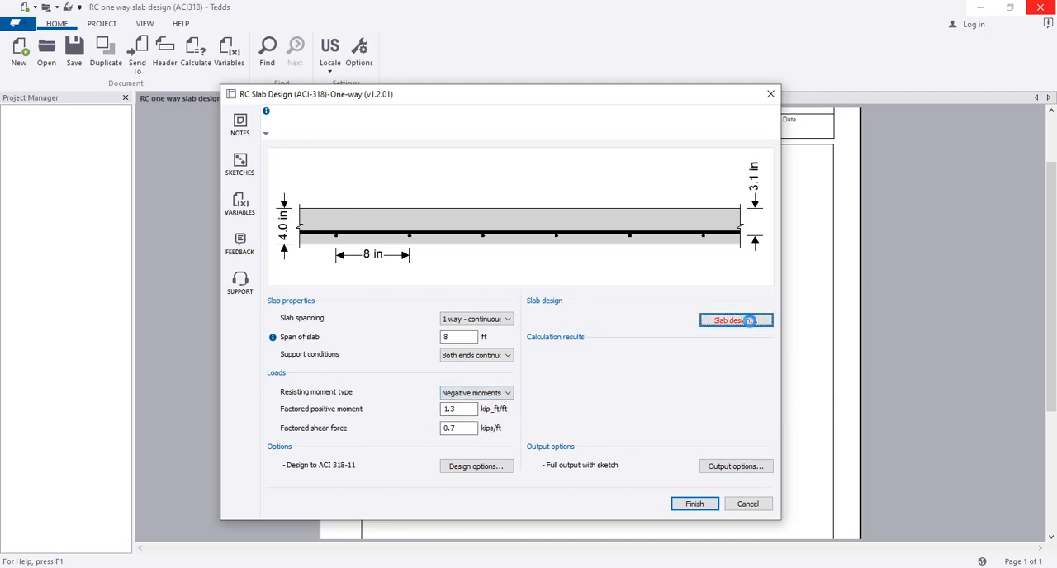
{"action": "left_click", "coordinate": [735, 320]}
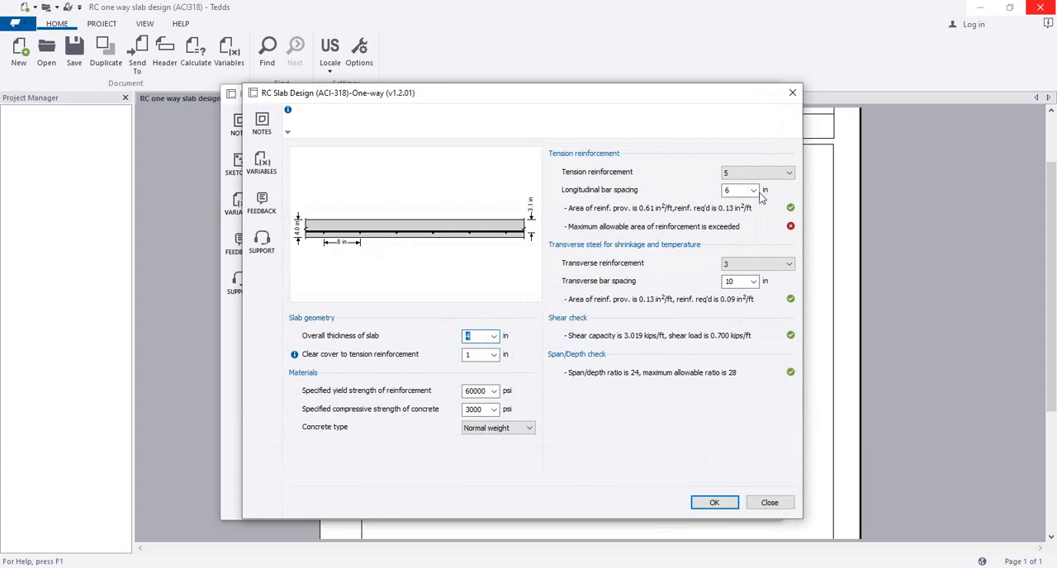
Step: Set size 3 tension bars and 0.75 in clear cover for negative moments and accept the design
{"action": "left_click", "coordinate": [789, 173]}
{"action": "left_click", "coordinate": [758, 187]}
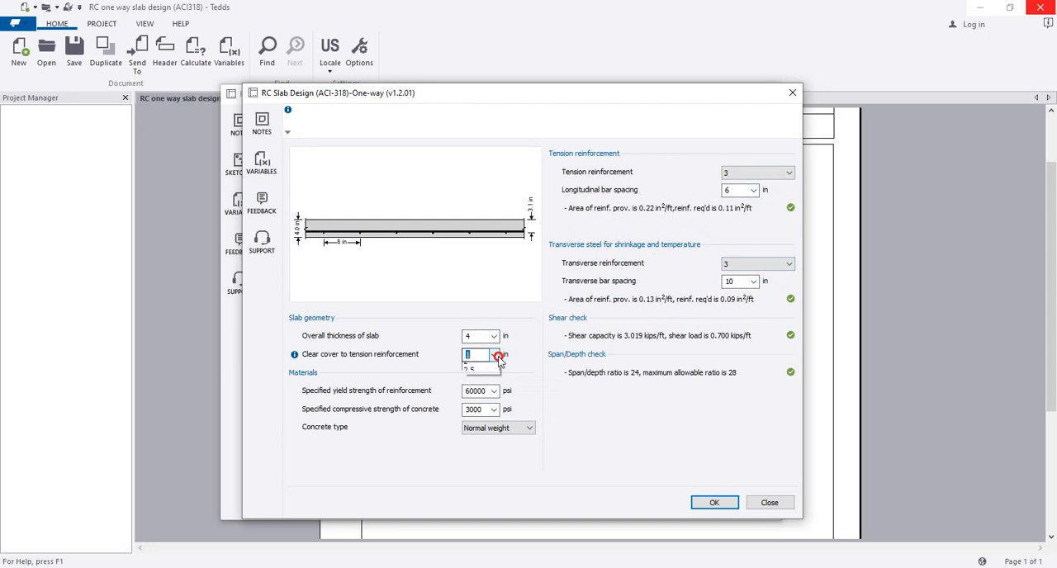
{"action": "left_click", "coordinate": [494, 354]}
{"action": "left_click", "coordinate": [478, 378]}
{"action": "left_click", "coordinate": [651, 381]}
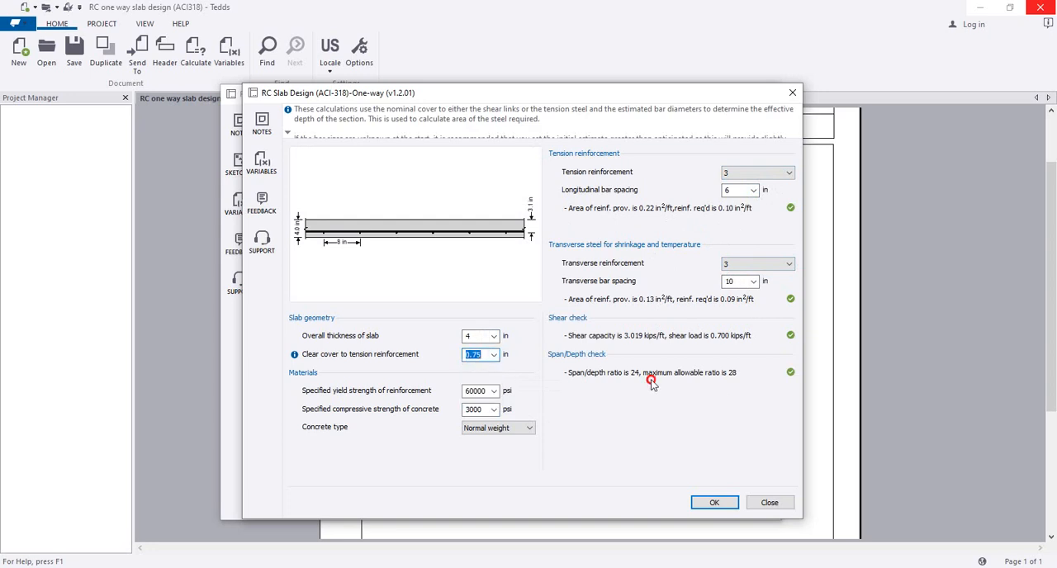
{"action": "left_click", "coordinate": [714, 503]}
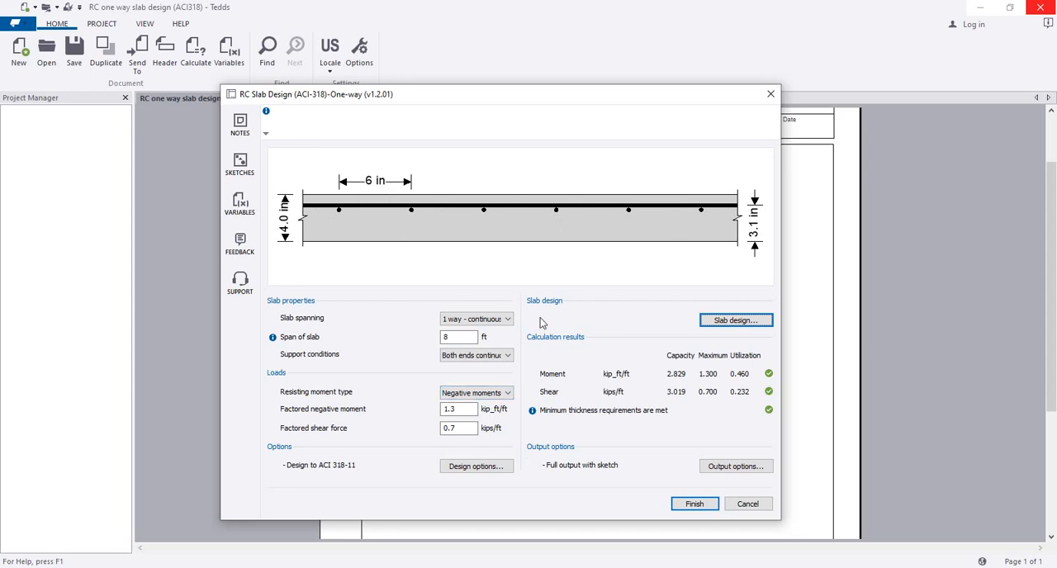
{"action": "left_click", "coordinate": [506, 355]}
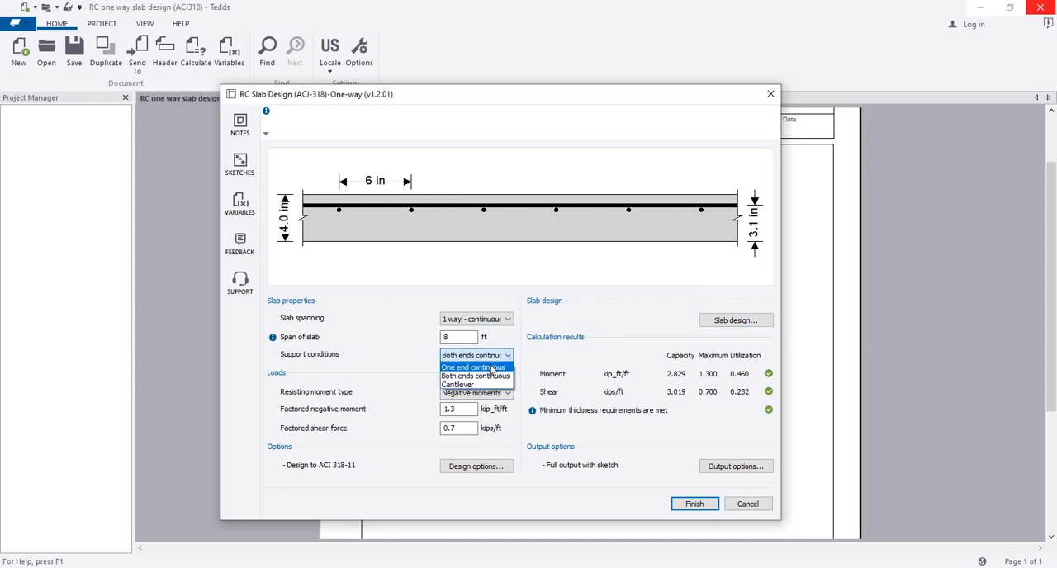
{"action": "left_click", "coordinate": [582, 351]}
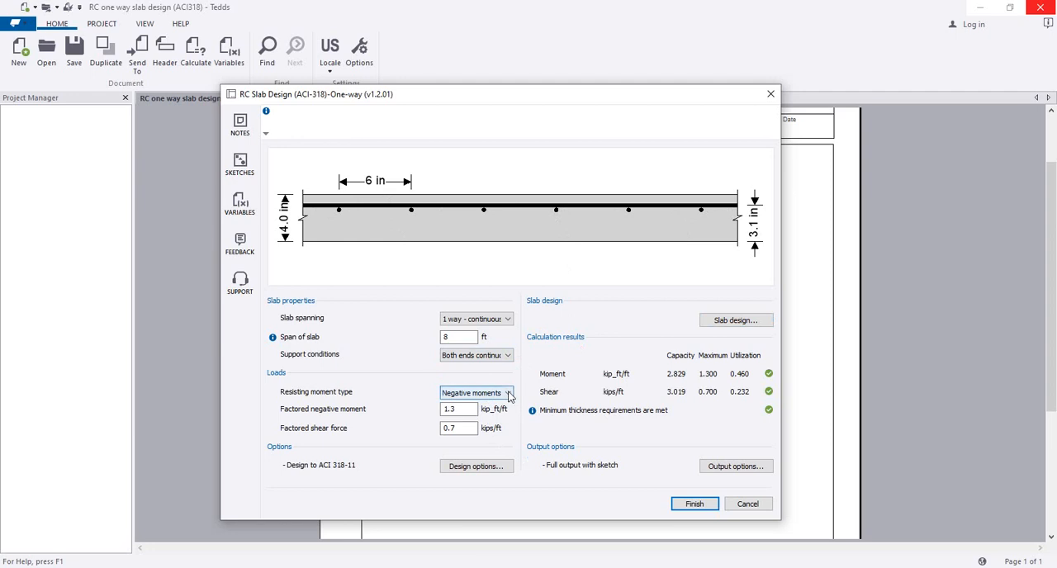
Step: Switch to positive moments and review its reinforcement design without changes
{"action": "left_click", "coordinate": [509, 394]}
{"action": "left_click", "coordinate": [475, 413]}
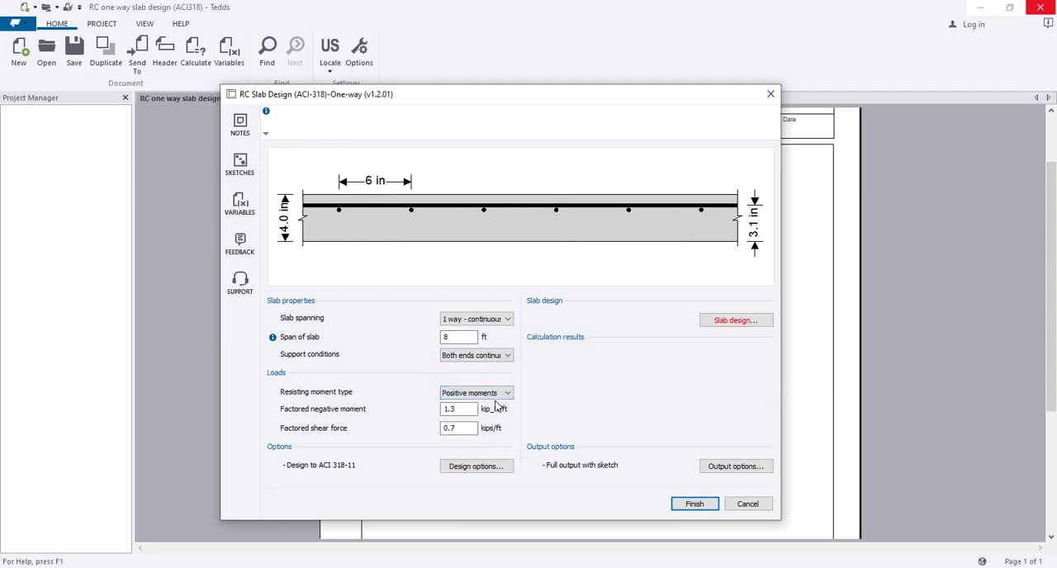
{"action": "left_click", "coordinate": [736, 321]}
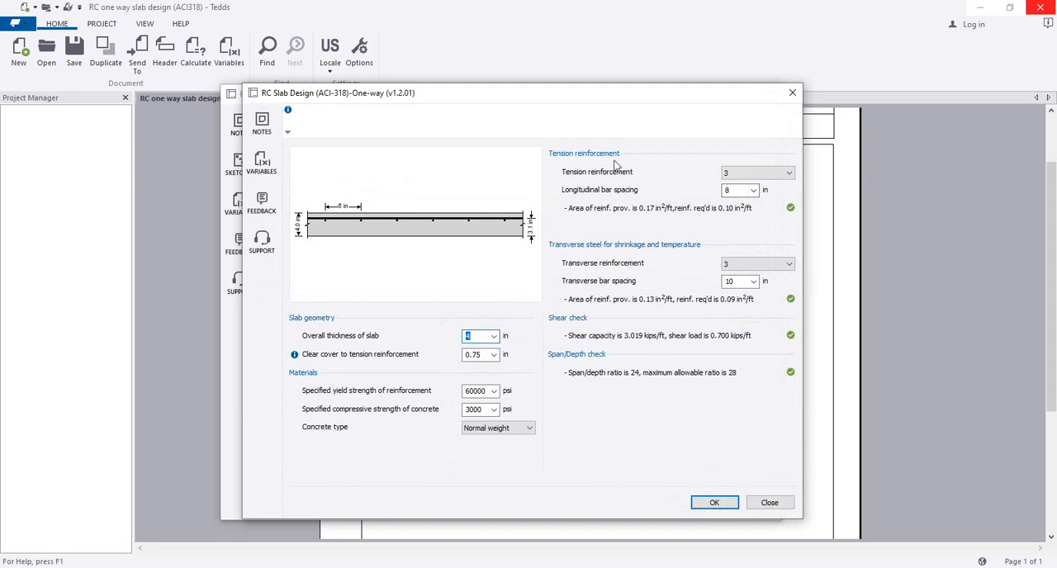
{"action": "left_click", "coordinate": [712, 502]}
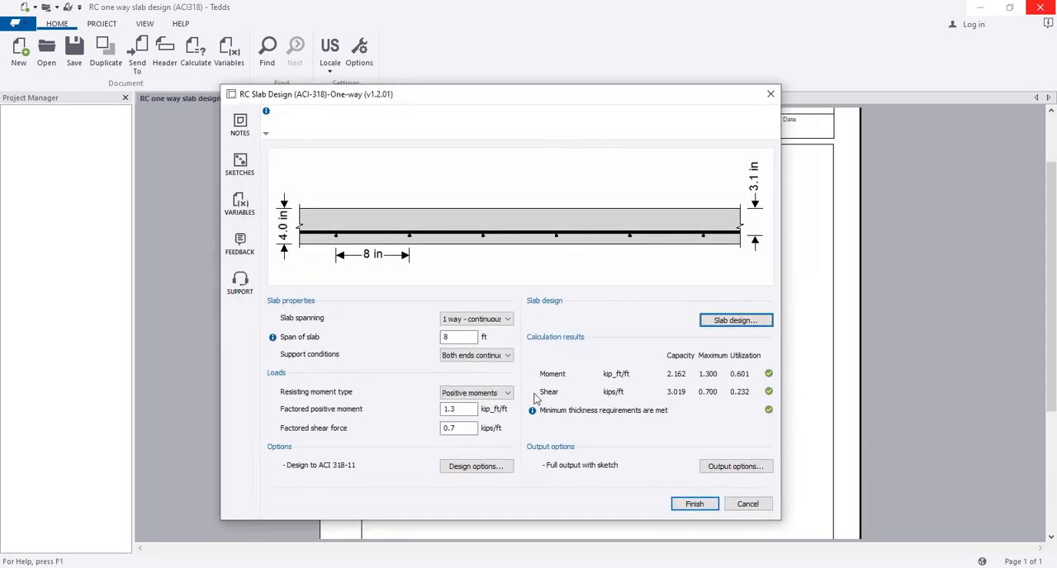
Step: Switch back to negative moments and reconfirm its size 3 bars at 6 in design
{"action": "left_click", "coordinate": [476, 392]}
{"action": "left_click", "coordinate": [470, 412]}
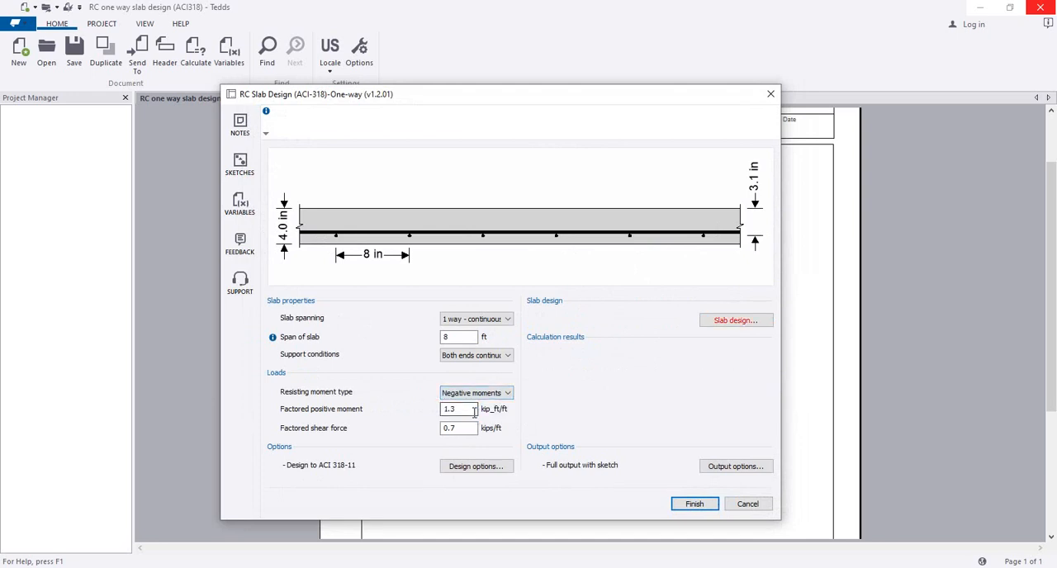
{"action": "left_click", "coordinate": [735, 321]}
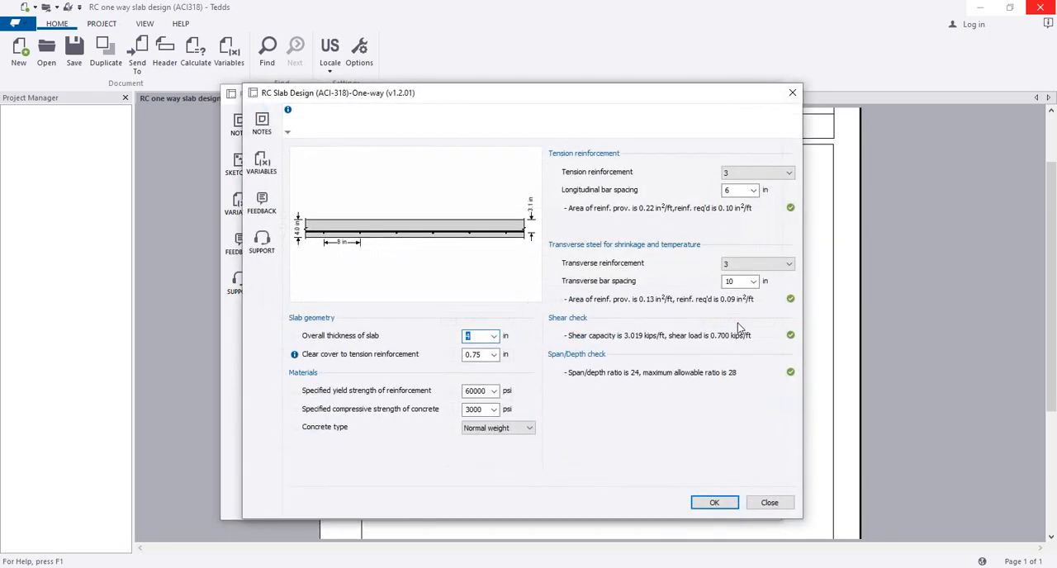
{"action": "left_click", "coordinate": [717, 503]}
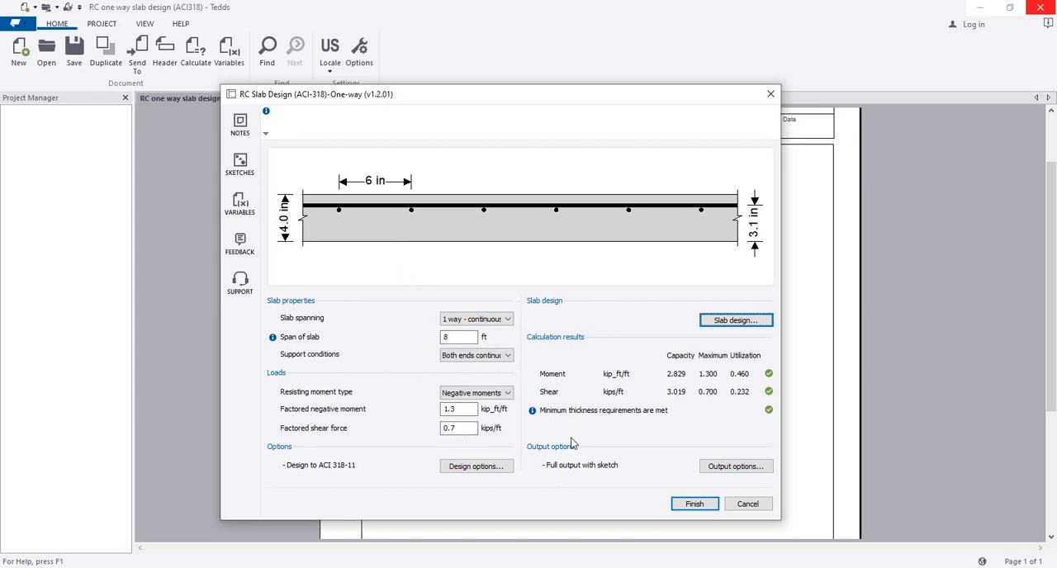
Step: Confirm the factored shear force stays 0.7 kips/ft and finish the design to generate the report
{"action": "double_click", "coordinate": [448, 428]}
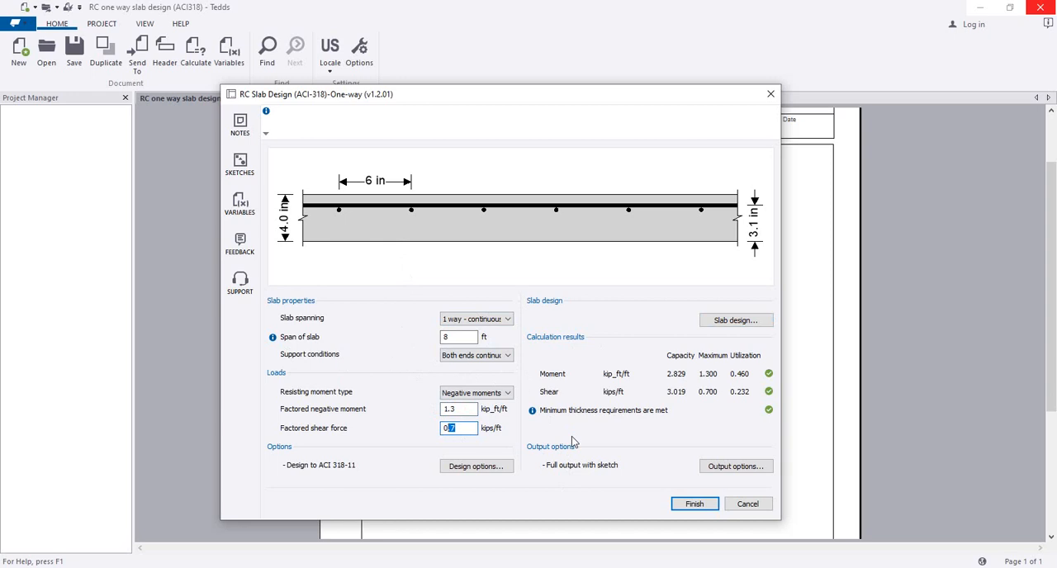
{"action": "left_click", "coordinate": [462, 428]}
{"action": "left_click", "coordinate": [694, 505]}
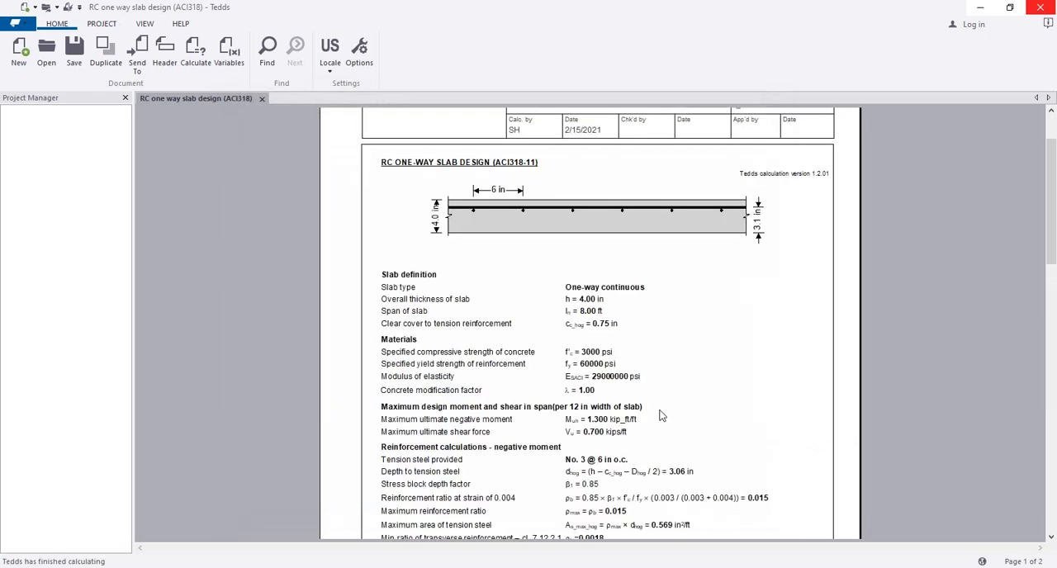
{"action": "scroll", "coordinate": [578, 376], "scroll_direction": "down", "scroll_amount": 10}
{"action": "scroll", "coordinate": [577, 375], "scroll_direction": "down", "scroll_amount": 5}
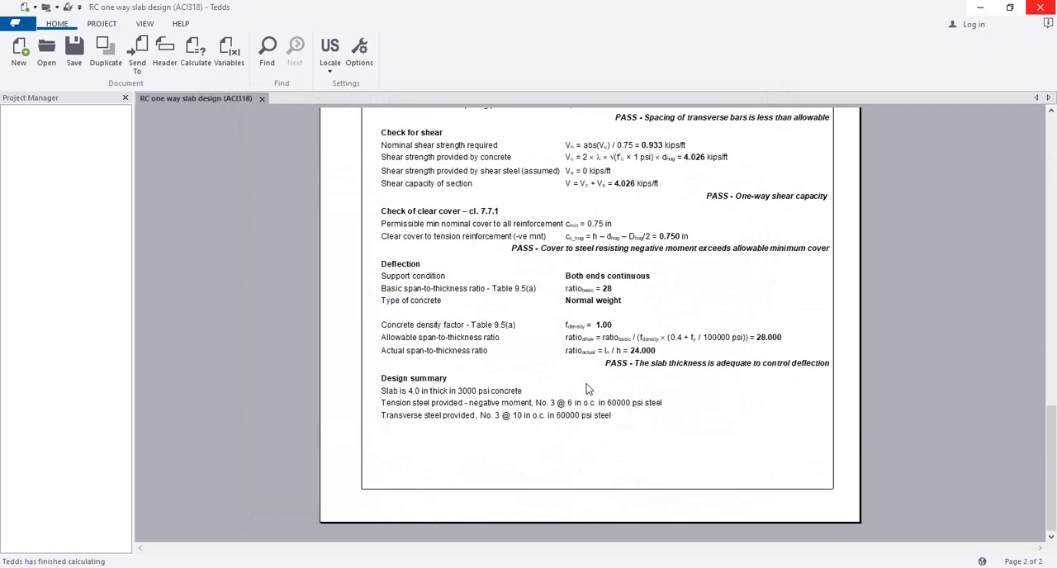
{"action": "scroll", "coordinate": [578, 376], "scroll_direction": "up", "scroll_amount": 8}
{"action": "scroll", "coordinate": [593, 395], "scroll_direction": "up", "scroll_amount": 8}
{"action": "scroll", "coordinate": [593, 395], "scroll_direction": "down", "scroll_amount": 5}
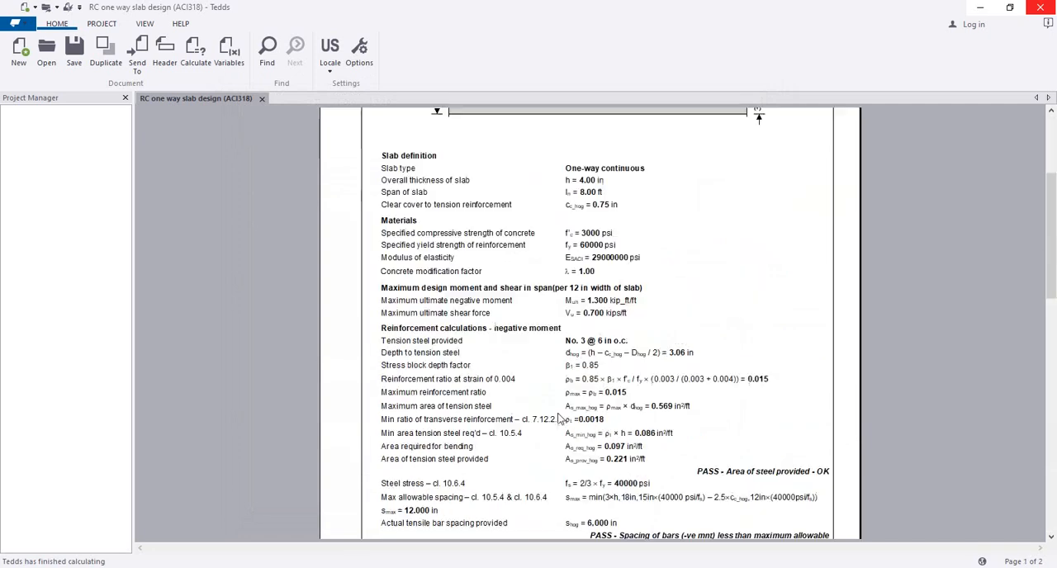
{"action": "scroll", "coordinate": [592, 395], "scroll_direction": "down", "scroll_amount": 8}
{"action": "scroll", "coordinate": [592, 403], "scroll_direction": "up", "scroll_amount": 10}
{"action": "scroll", "coordinate": [593, 402], "scroll_direction": "up", "scroll_amount": 3}
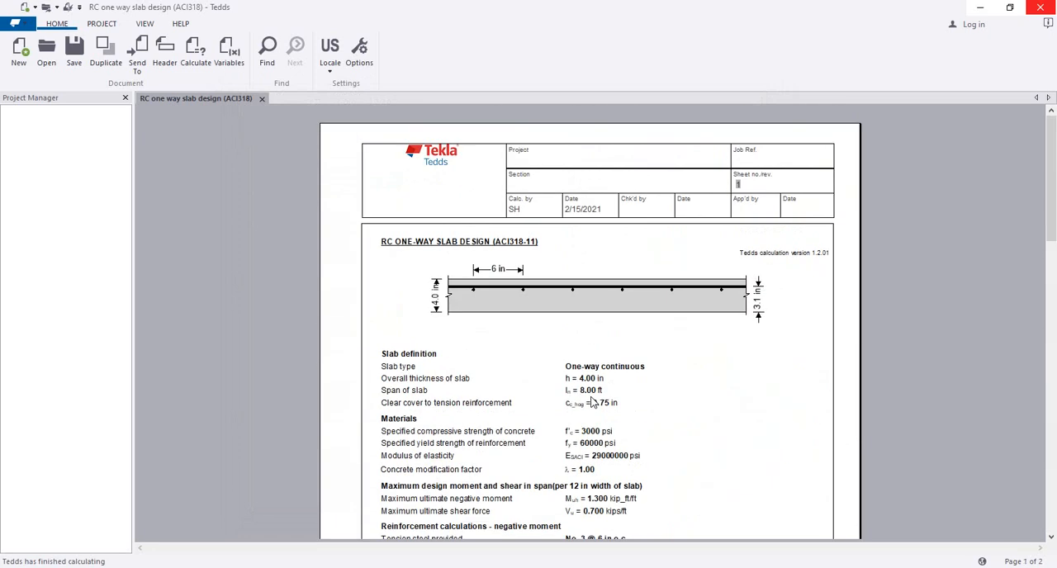